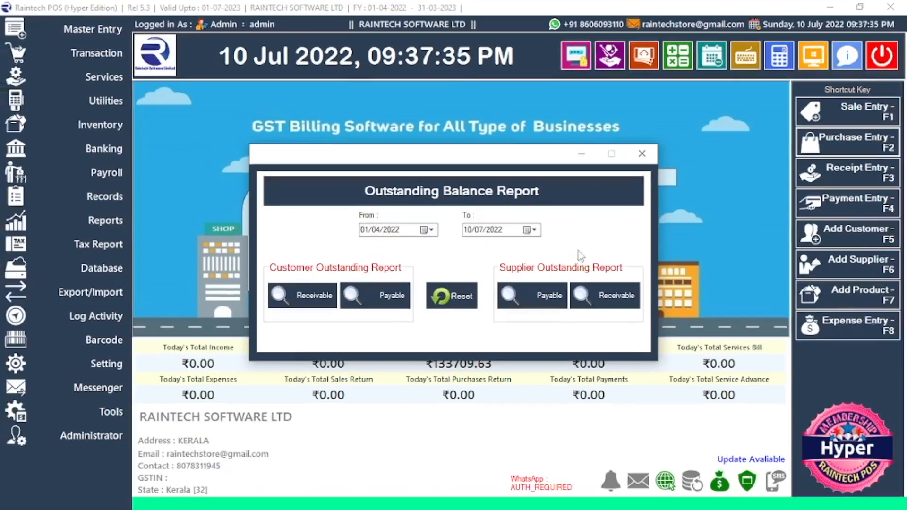
# View the customer receivable outstanding report for 01/04/2022 to 10/07/2022, then close its preview
pyautogui.click(488, 213)
pyautogui.click(488, 213)
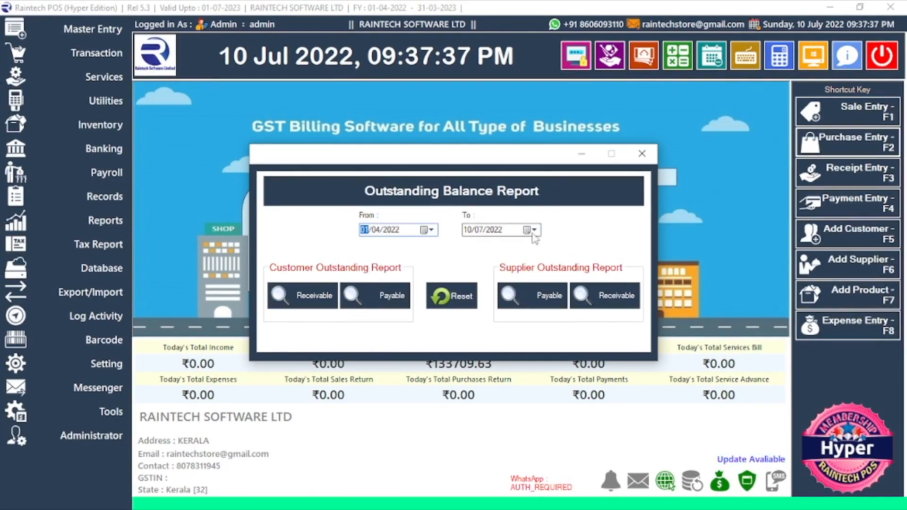
pyautogui.click(533, 230)
pyautogui.click(591, 284)
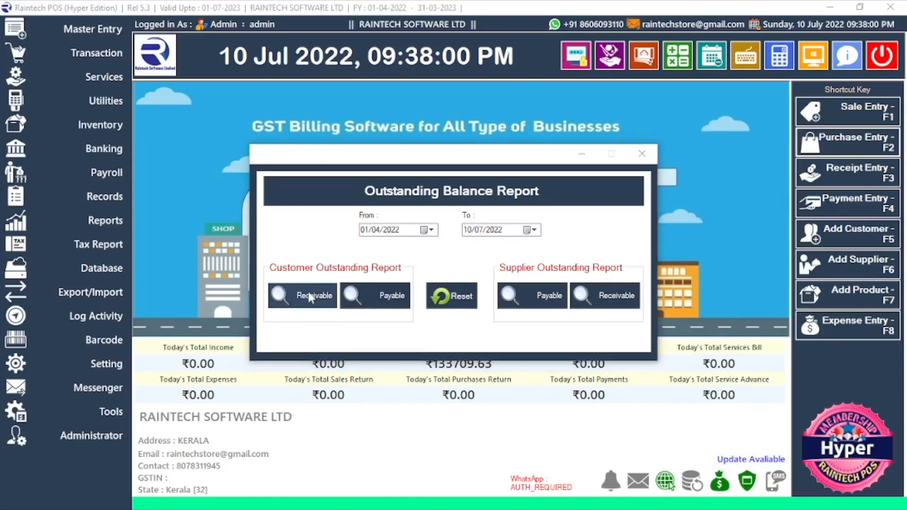
pyautogui.click(370, 298)
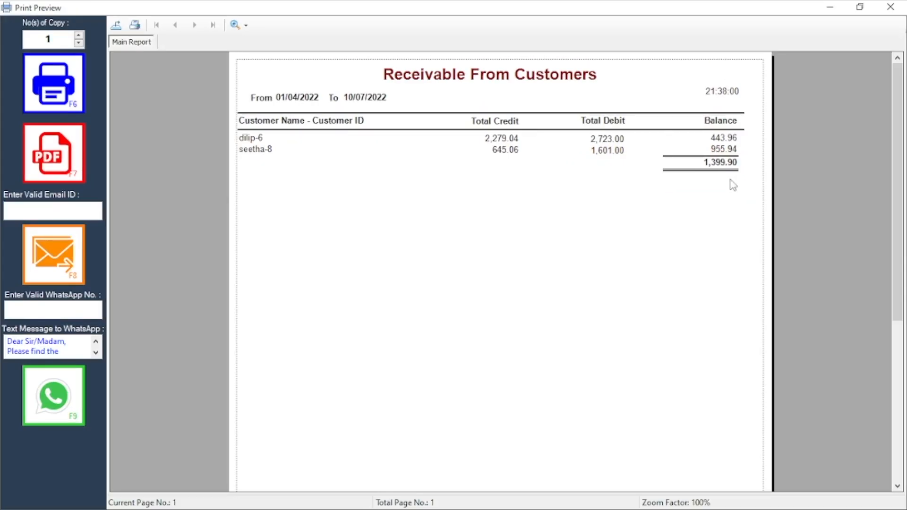
pyautogui.click(891, 6)
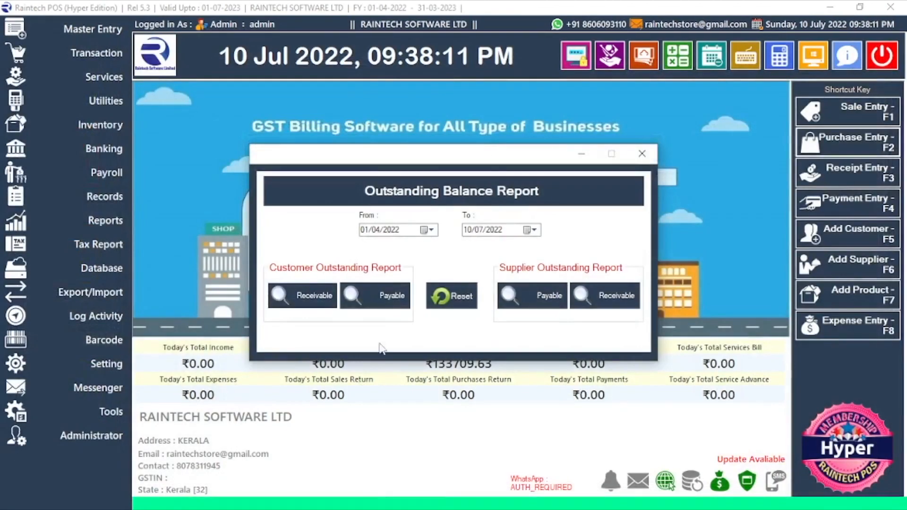
# View the customer payable outstanding report for the same period, check its total balance and close the preview
pyautogui.click(387, 302)
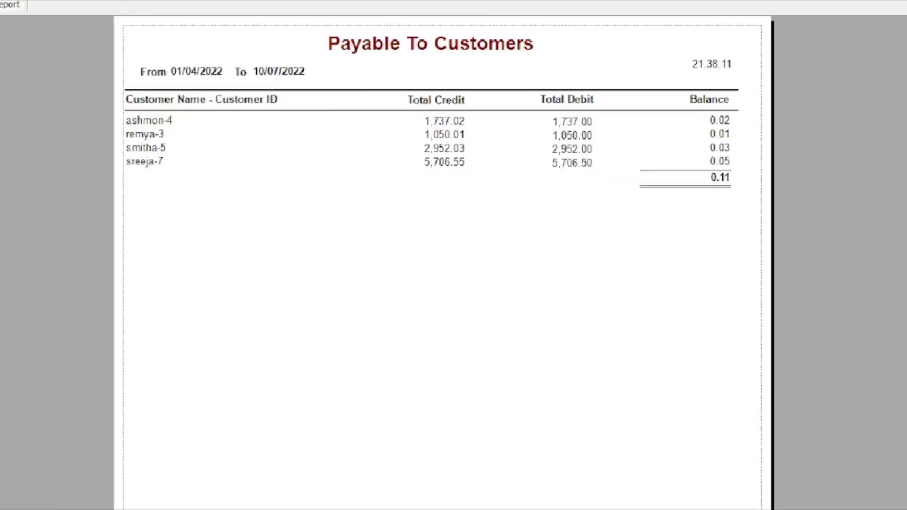
pyautogui.moveTo(718, 176); pyautogui.dragTo(747, 191)
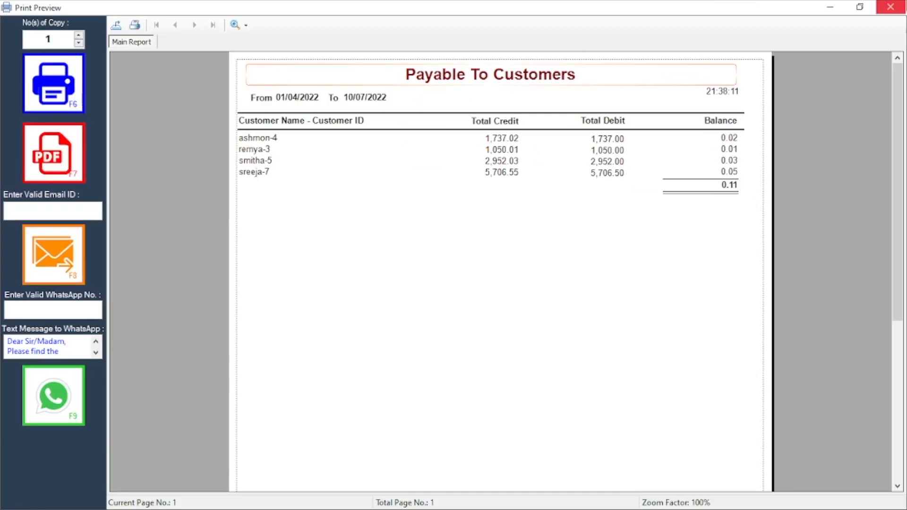
pyautogui.click(893, 8)
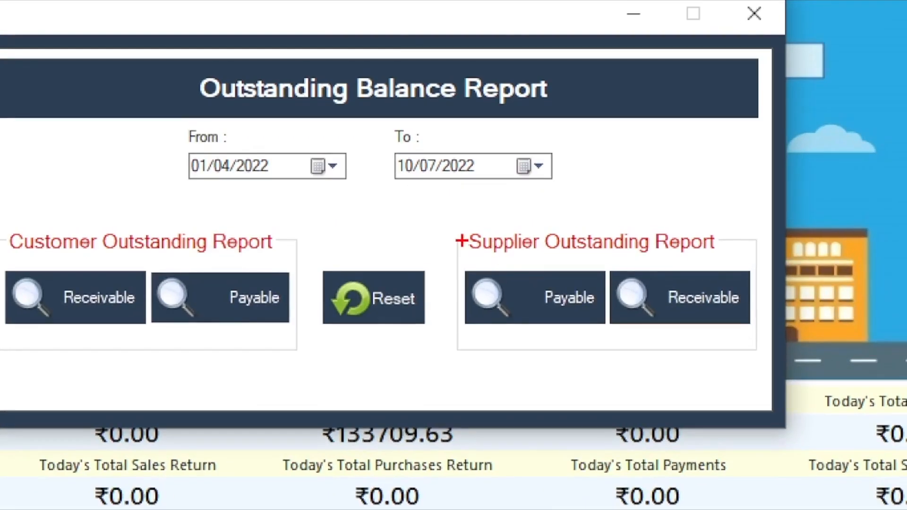
# View the supplier payable outstanding report, check the total balance owed to suppliers and close the preview
pyautogui.moveTo(495, 267); pyautogui.dragTo(557, 316)
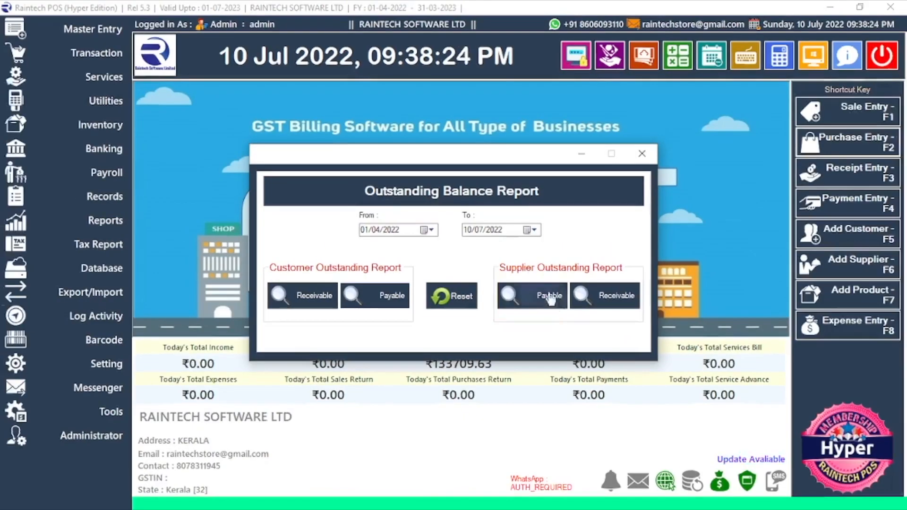
pyautogui.click(569, 300)
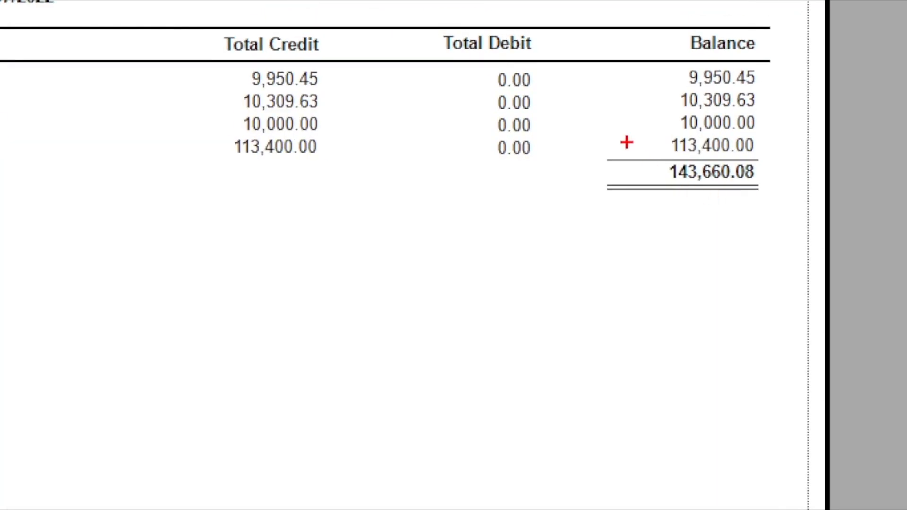
pyautogui.moveTo(626, 143); pyautogui.dragTo(768, 197)
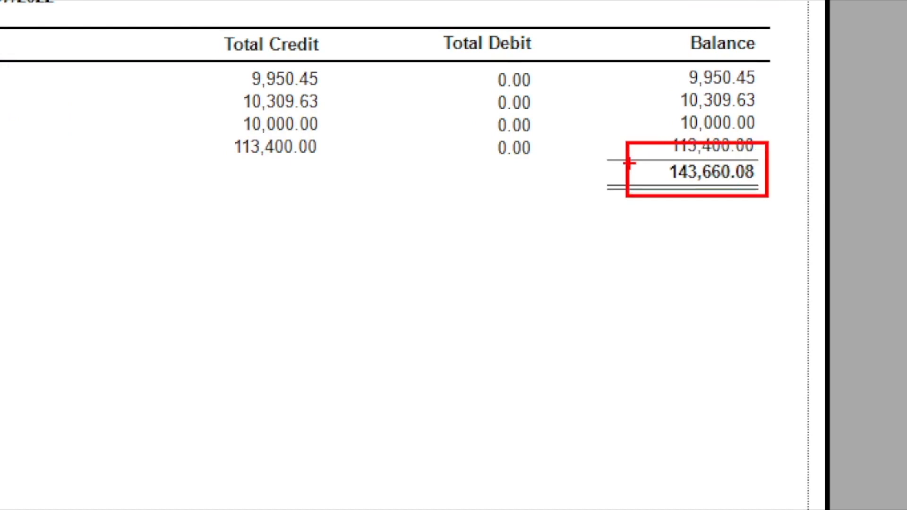
pyautogui.press('Escape')
pyautogui.click(893, 5)
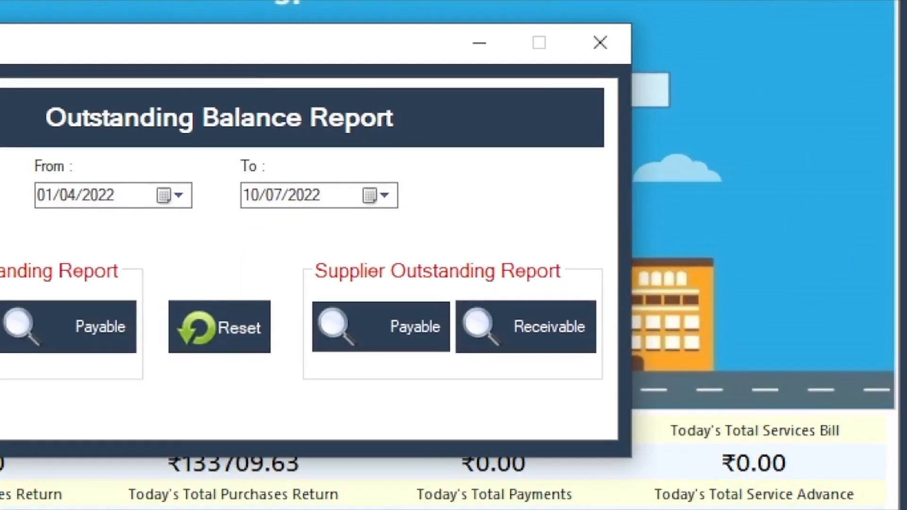
# View the supplier receivable outstanding report for the same period and close its preview
pyautogui.moveTo(590, 274); pyautogui.dragTo(643, 314)
pyautogui.click(550, 327)
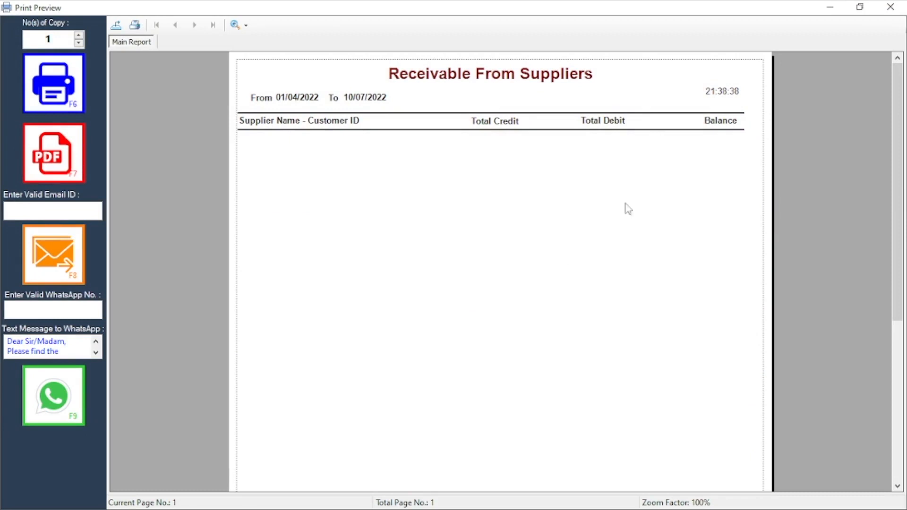
pyautogui.press('Escape')
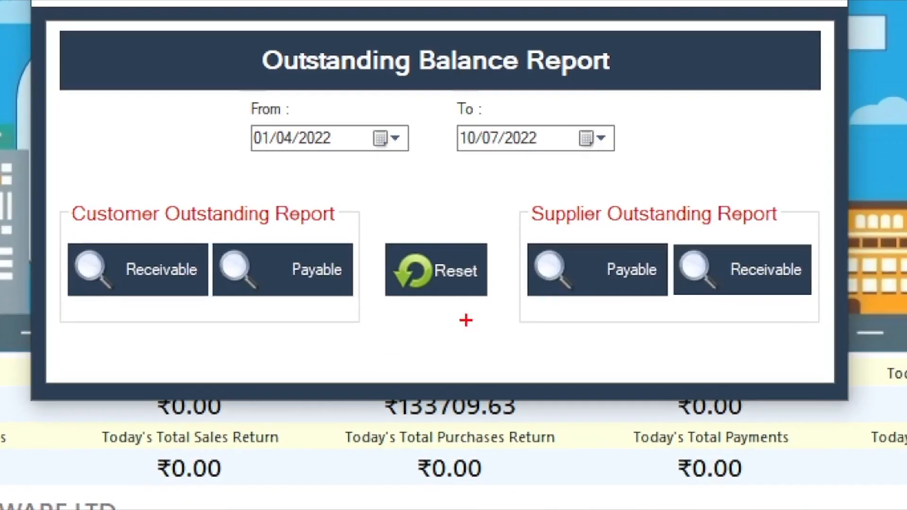
# Review the supplier payable report and its total balance again, then close the preview and the Outstanding Balance Report window
pyautogui.moveTo(475, 274); pyautogui.dragTo(561, 321)
pyautogui.click(547, 309)
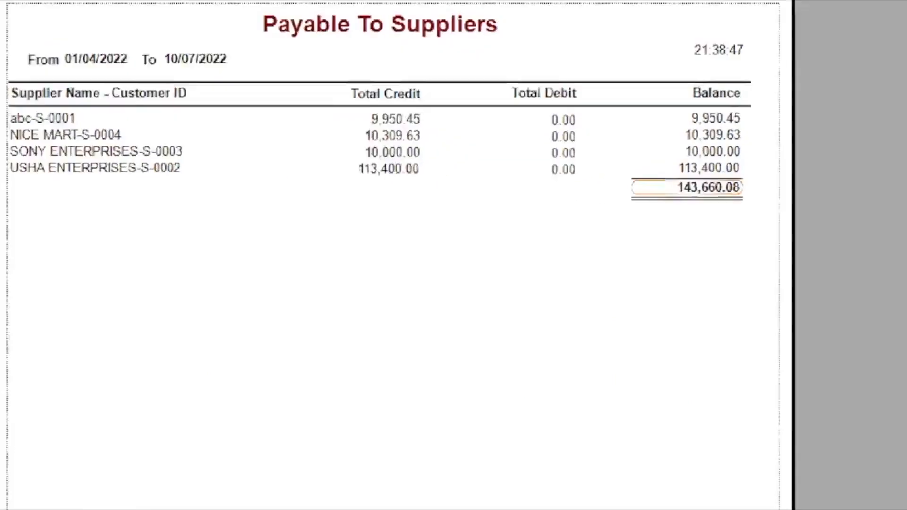
pyautogui.moveTo(688, 180)
pyautogui.mouseDown()
pyautogui.moveTo(749, 219)
pyautogui.moveTo(782, 225)
pyautogui.mouseUp()
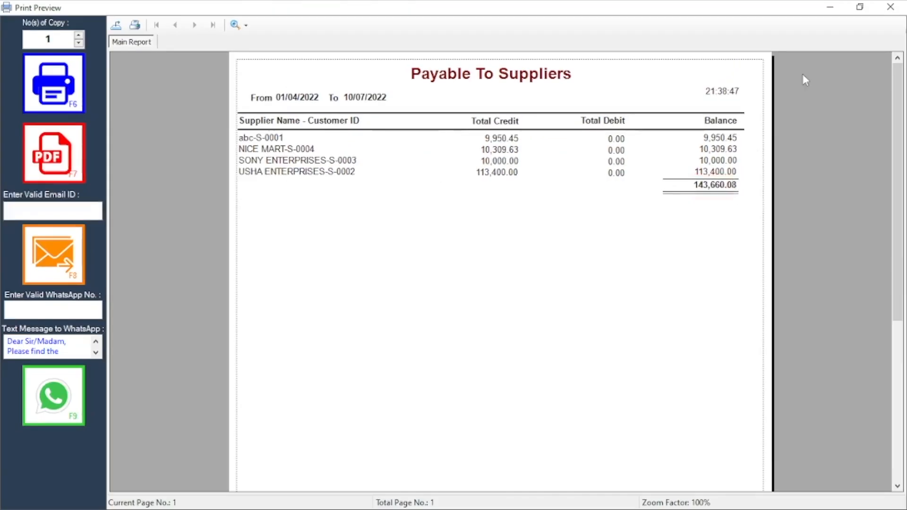
pyautogui.click(894, 6)
pyautogui.click(642, 154)
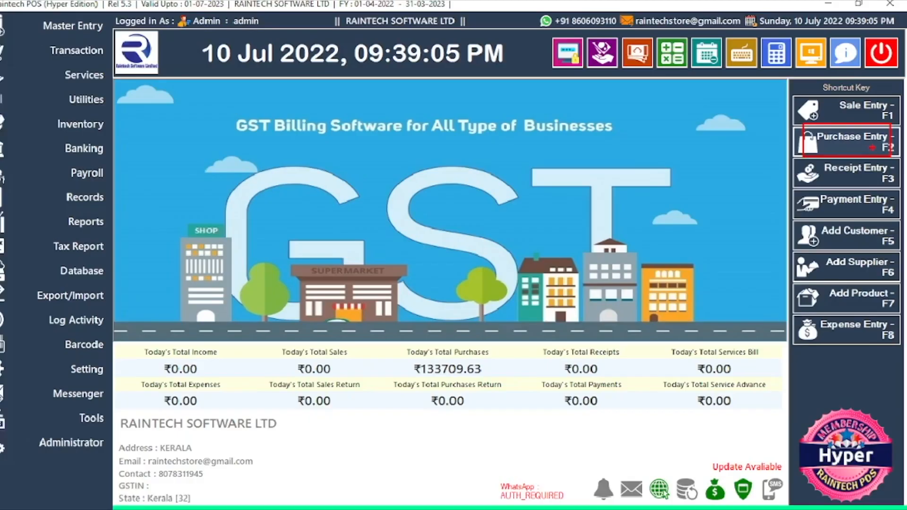
# Start a new purchase entry and select NICE MART as the supplier
pyautogui.click(833, 146)
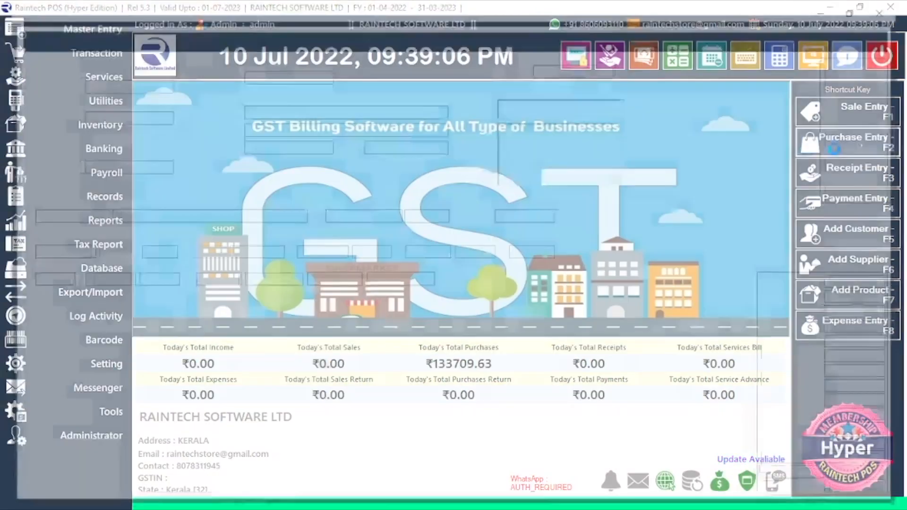
pyautogui.click(344, 74)
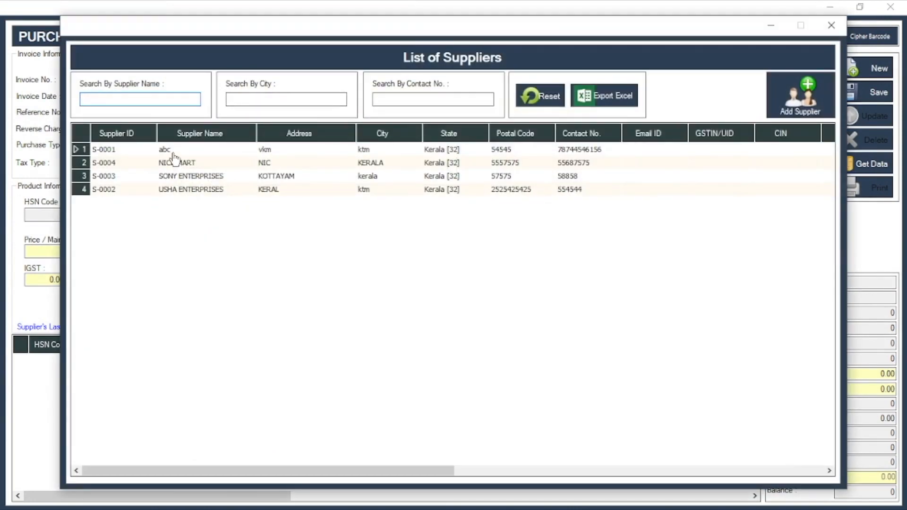
pyautogui.doubleClick(184, 163)
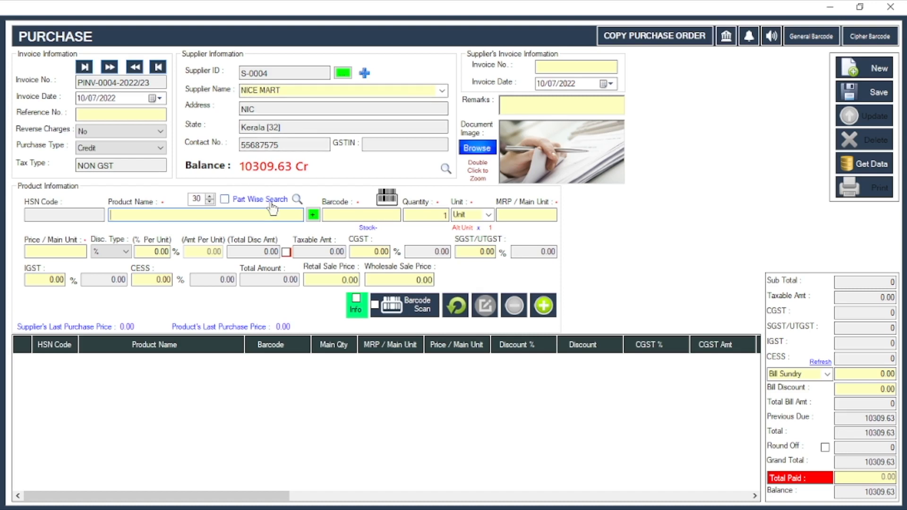
# Add the product SAPANA 4*6 FIT MAT to the purchase with a quantity of 20
pyautogui.write('S')
pyautogui.click(174, 278)
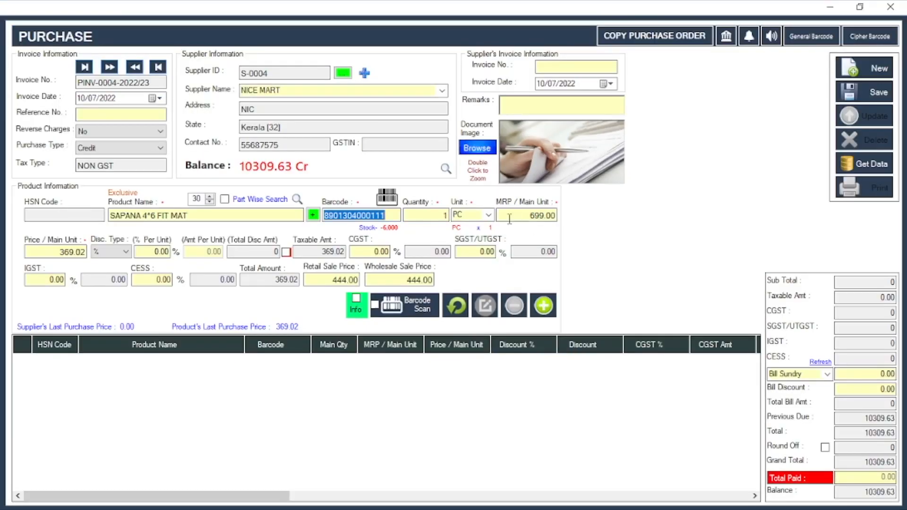
pyautogui.press('Return')
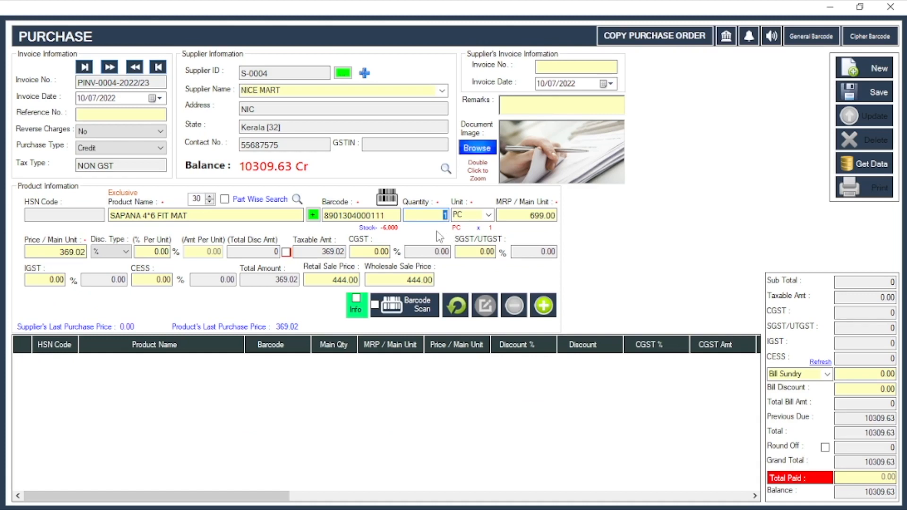
pyautogui.write('20')
pyautogui.click(543, 306)
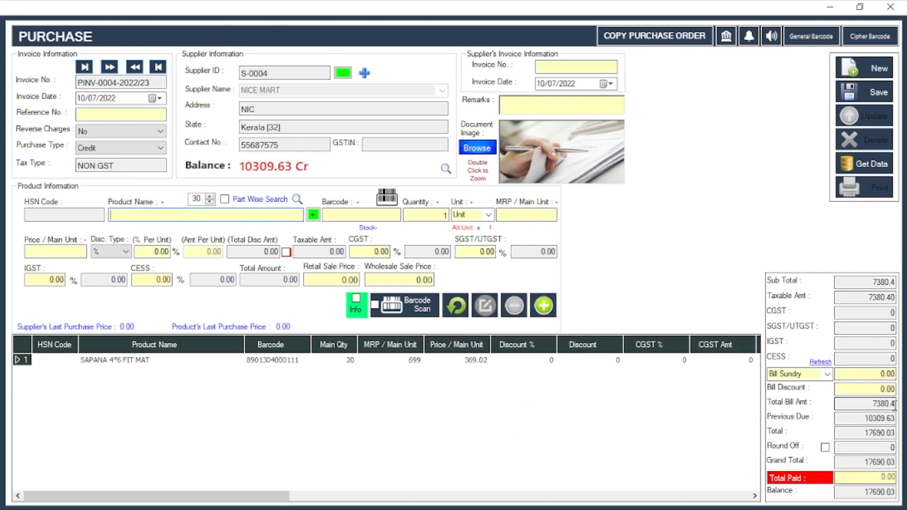
# Check the purchase totals, save the NICE MART purchase and close the purchase form
pyautogui.hotkey('ctrl', '1')
pyautogui.click(903, 364)
pyautogui.moveTo(809, 171); pyautogui.dragTo(905, 225)
pyautogui.press('Escape')
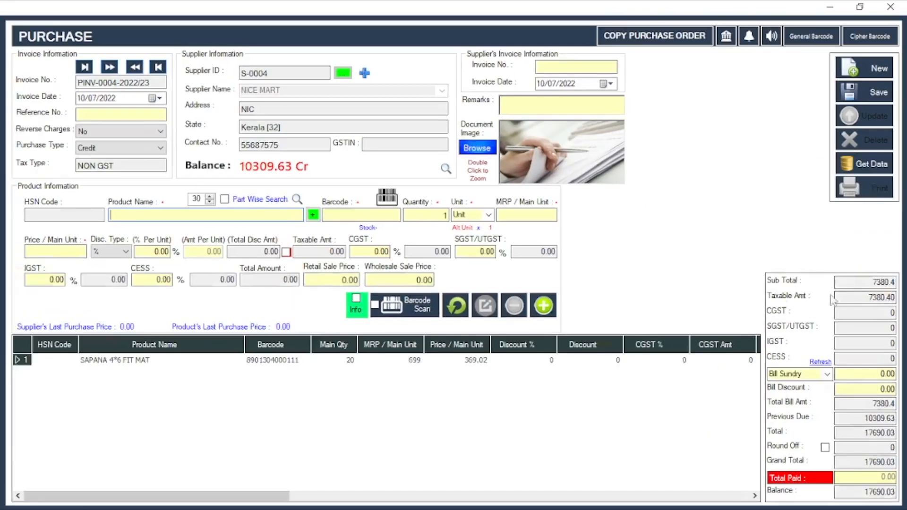
pyautogui.click(879, 97)
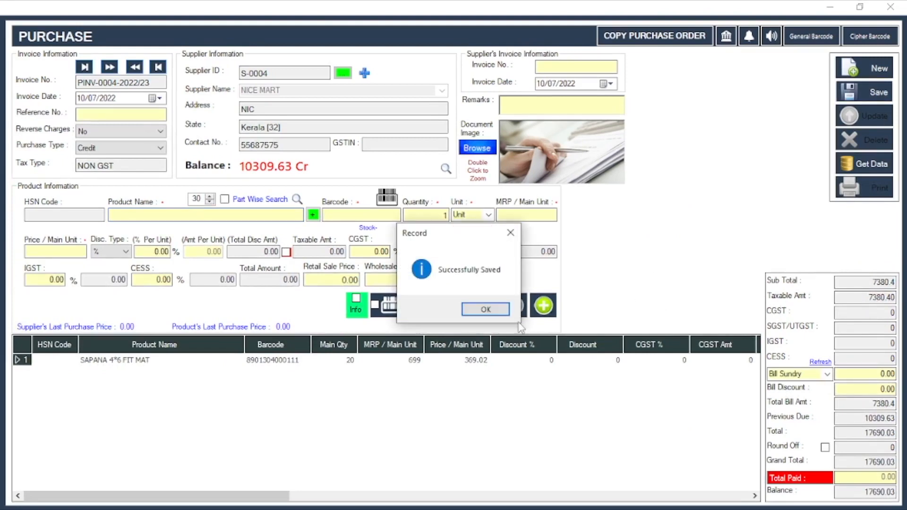
pyautogui.click(485, 309)
pyautogui.click(890, 7)
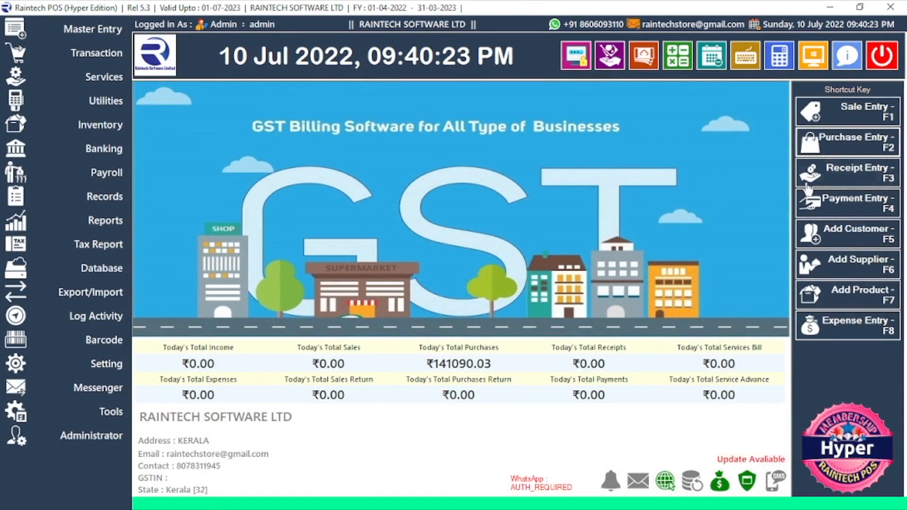
# Open a blank purchase entry, inspect its Purchase Type setting and close the form without saving
pyautogui.click(827, 142)
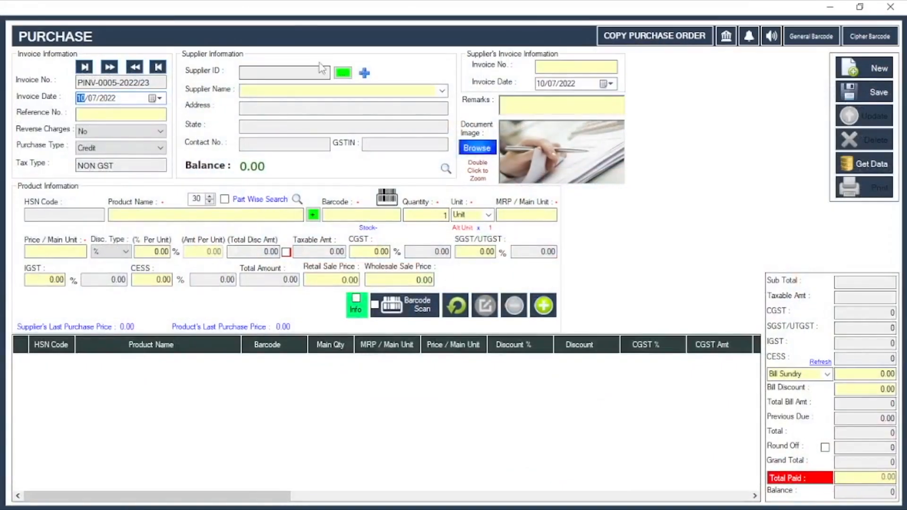
pyautogui.hotkey('ctrl', '1')
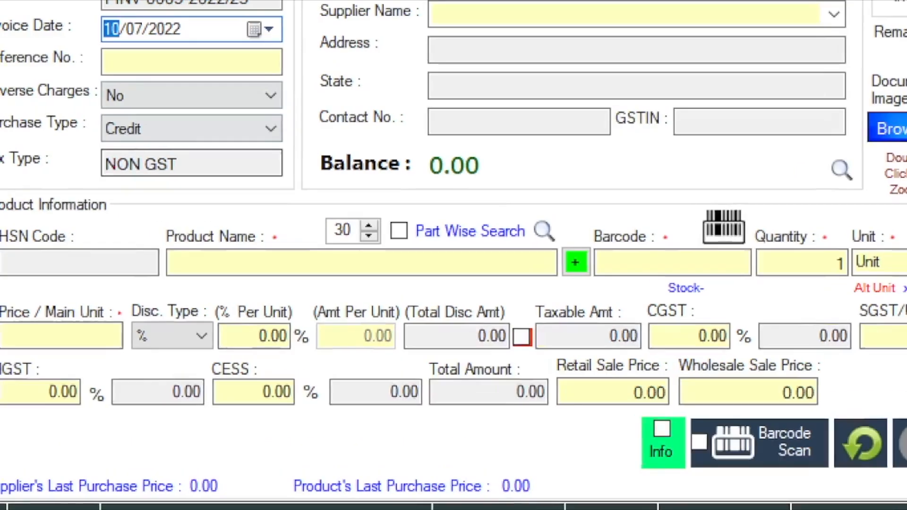
pyautogui.click(82, 132)
pyautogui.moveTo(1, 115)
pyautogui.mouseDown()
pyautogui.moveTo(242, 121)
pyautogui.moveTo(326, 143)
pyautogui.mouseUp()
pyautogui.press('Escape')
pyautogui.click(158, 149)
pyautogui.click(132, 168)
pyautogui.click(890, 6)
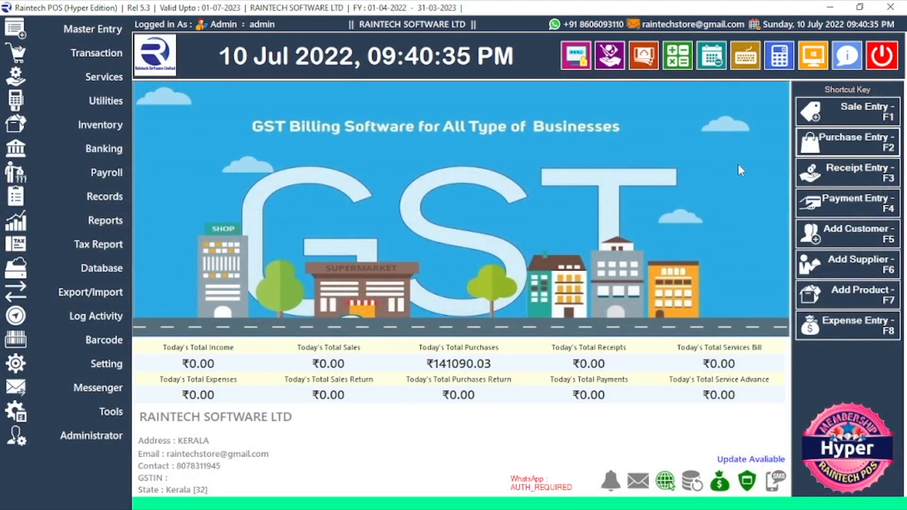
# Reopen Outstanding Analysis, check the supplier payable report's total balance, and close the preview and the report window
pyautogui.click(101, 226)
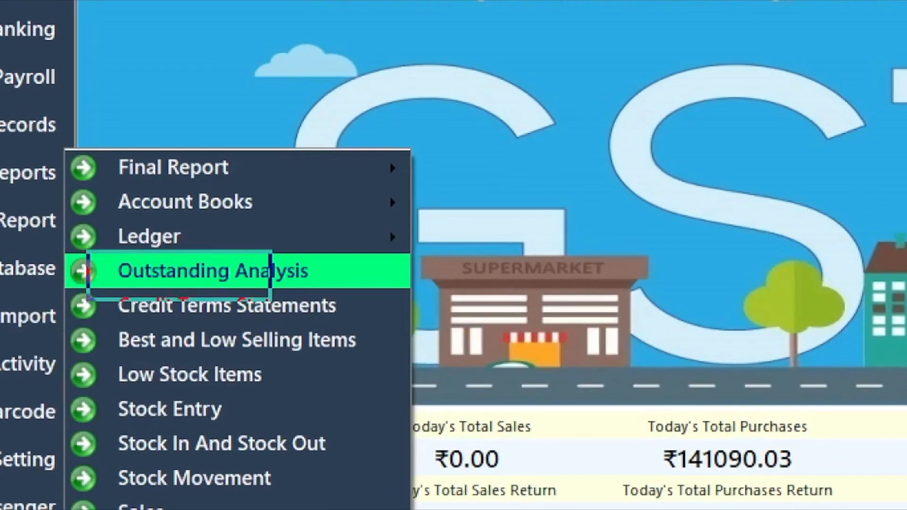
pyautogui.click(217, 271)
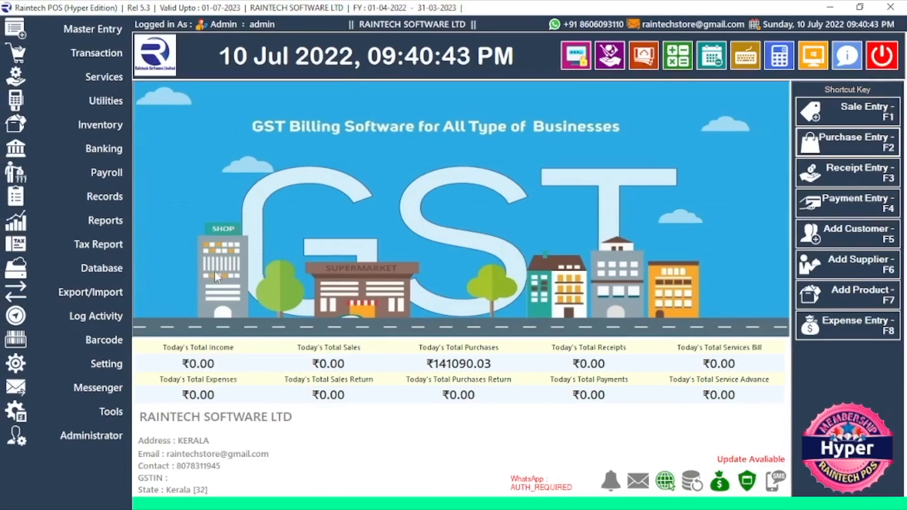
pyautogui.click(106, 221)
pyautogui.click(195, 271)
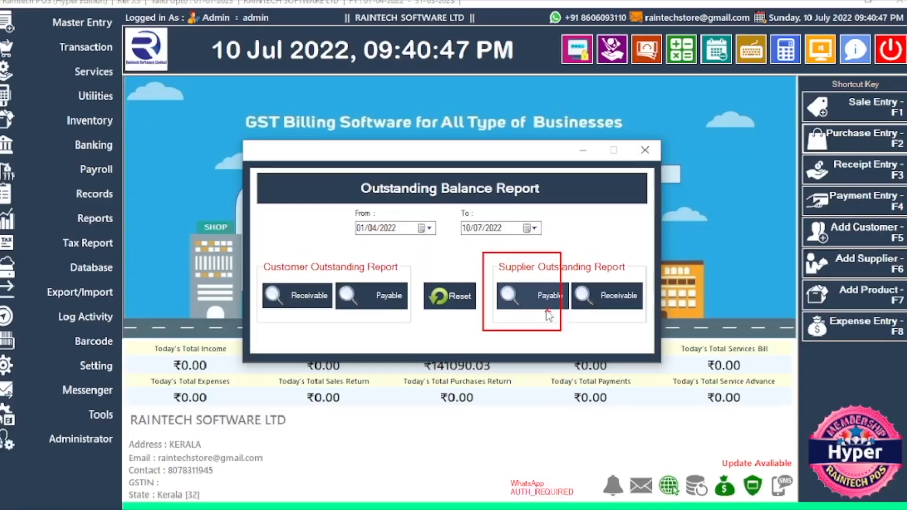
pyautogui.click(546, 307)
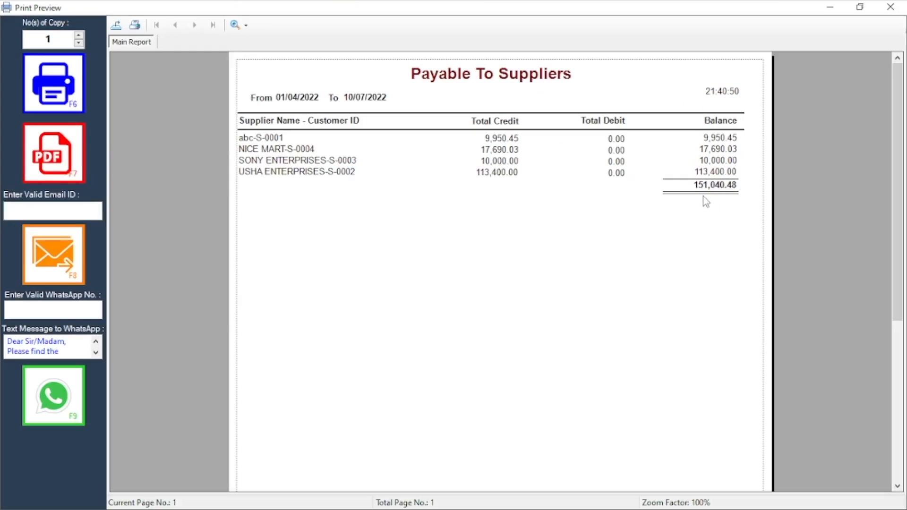
pyautogui.click(707, 187)
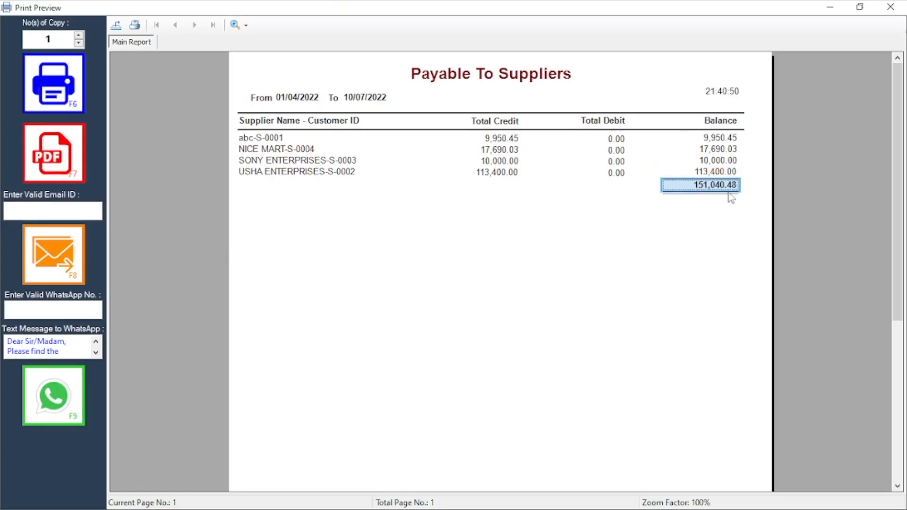
pyautogui.click(890, 6)
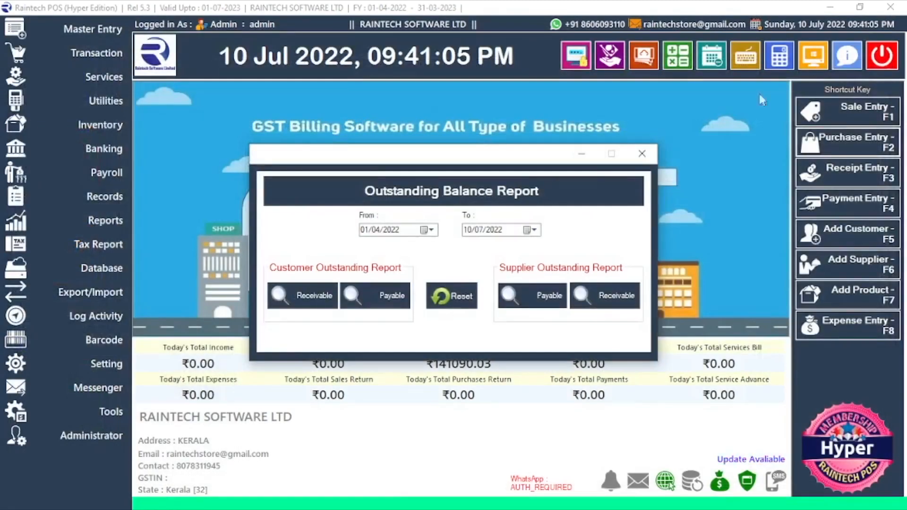
pyautogui.click(642, 153)
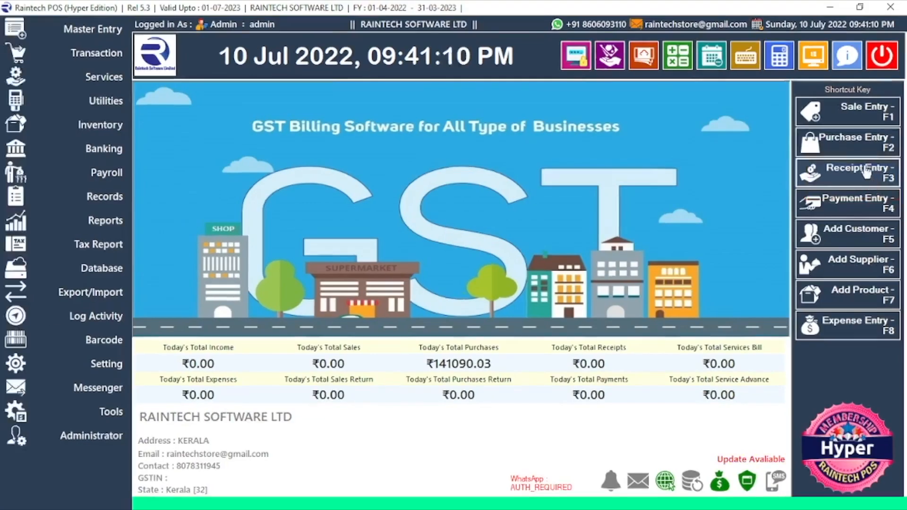
pyautogui.click(737, 163)
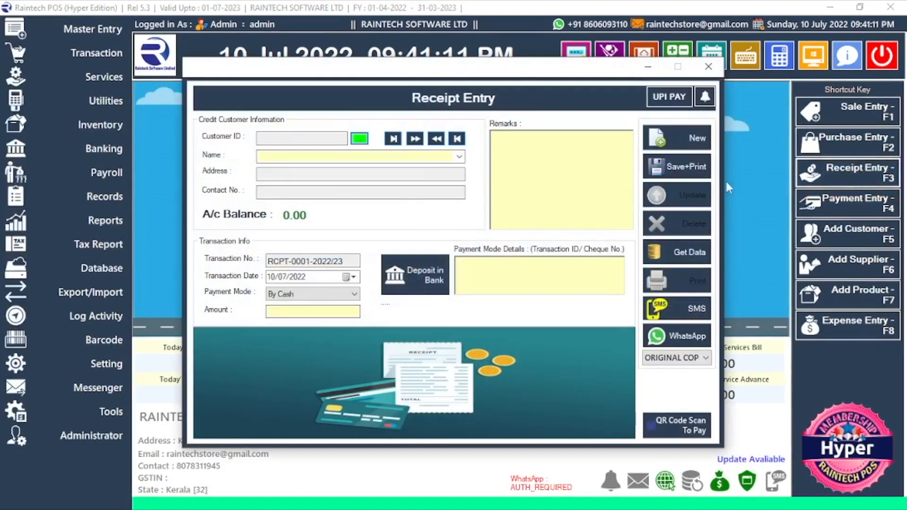
pyautogui.click(362, 140)
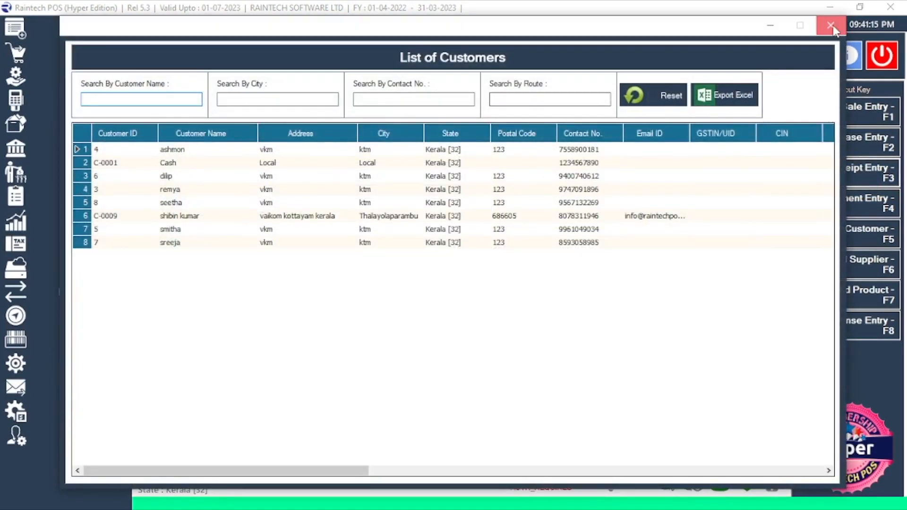
pyautogui.click(874, 26)
pyautogui.click(708, 66)
# Start a new payment entry and choose NICE MART from the list of suppliers
pyautogui.click(97, 55)
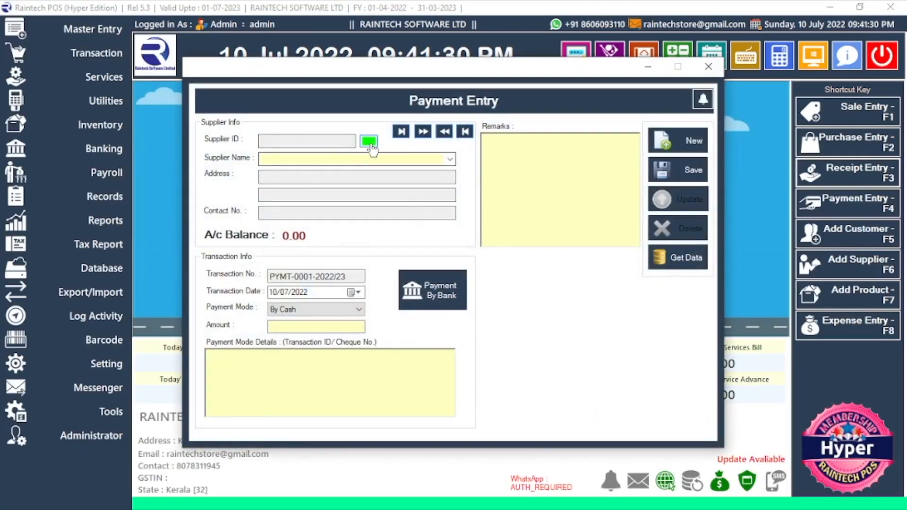
pyautogui.click(370, 140)
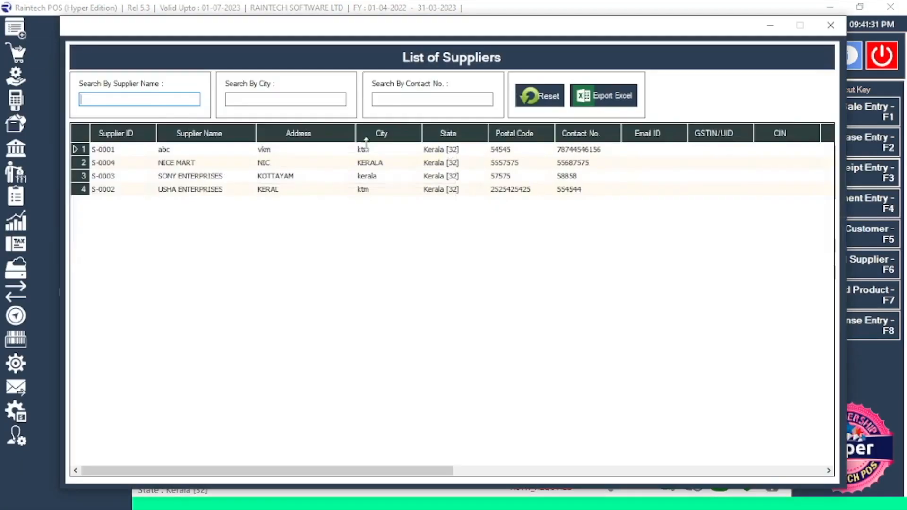
pyautogui.doubleClick(187, 163)
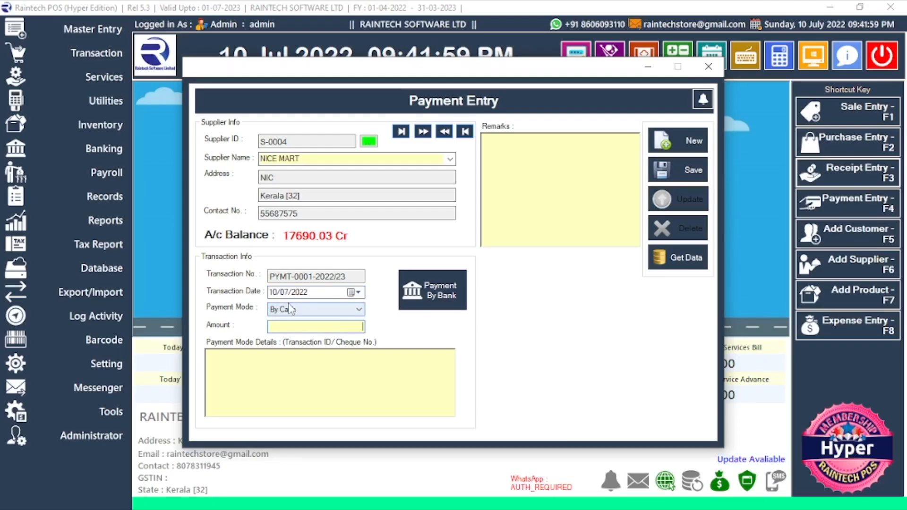
# Set the NICE MART payment amount to 17000 and compare it with the supplier's account balance
pyautogui.write('0000')
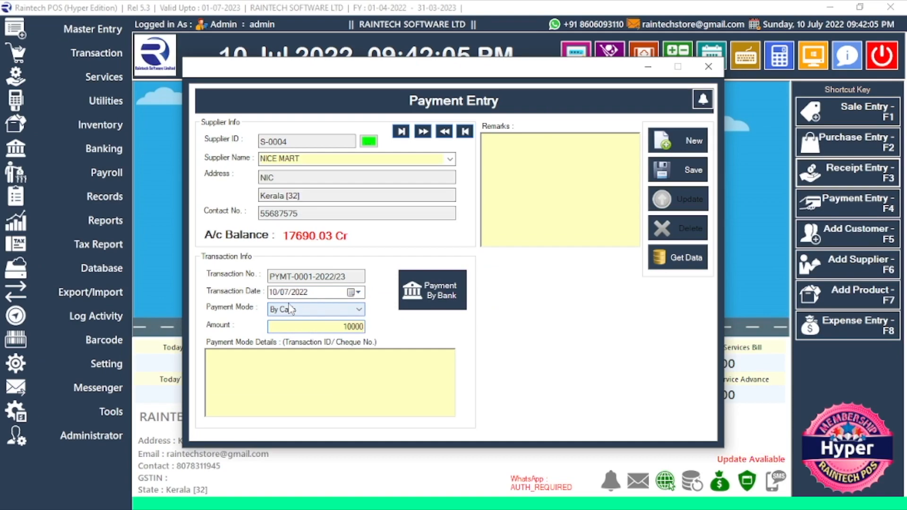
pyautogui.write('12')
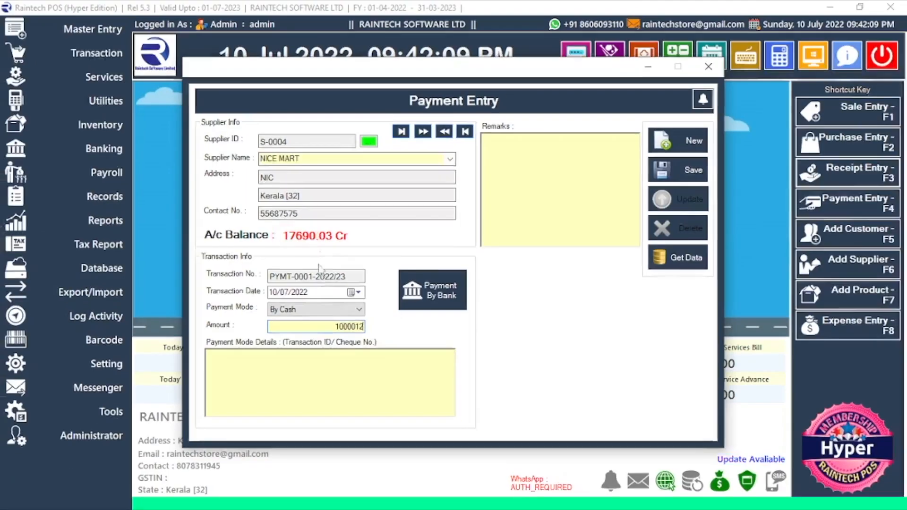
pyautogui.moveTo(330, 329); pyautogui.dragTo(422, 330)
pyautogui.write('1')
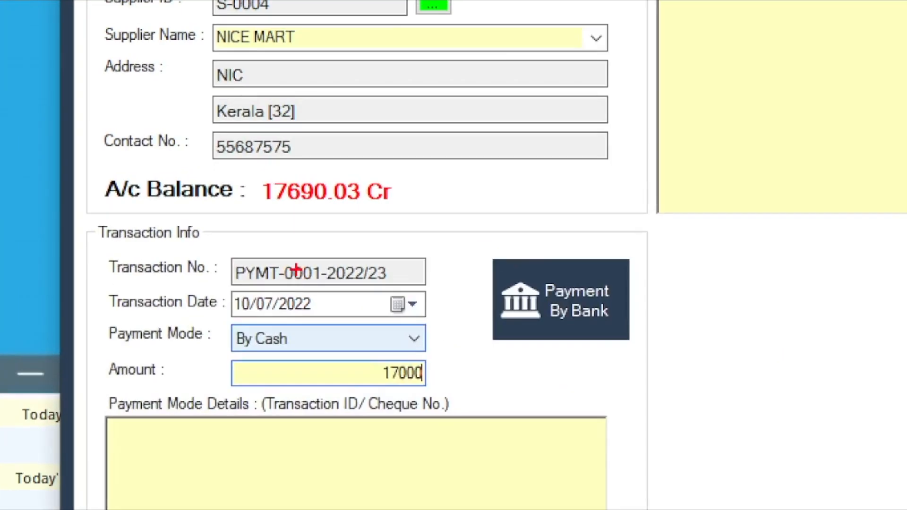
pyautogui.moveTo(245, 169); pyautogui.dragTo(334, 211)
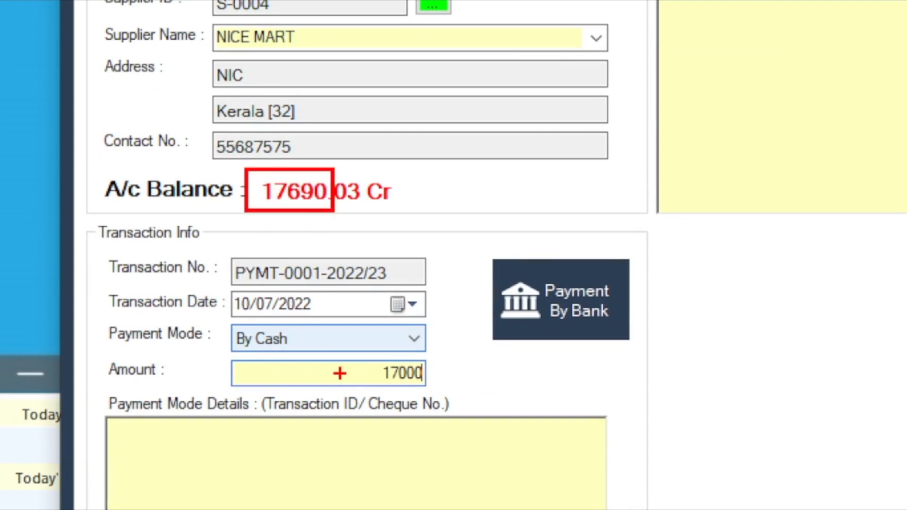
pyautogui.moveTo(365, 359); pyautogui.dragTo(425, 395)
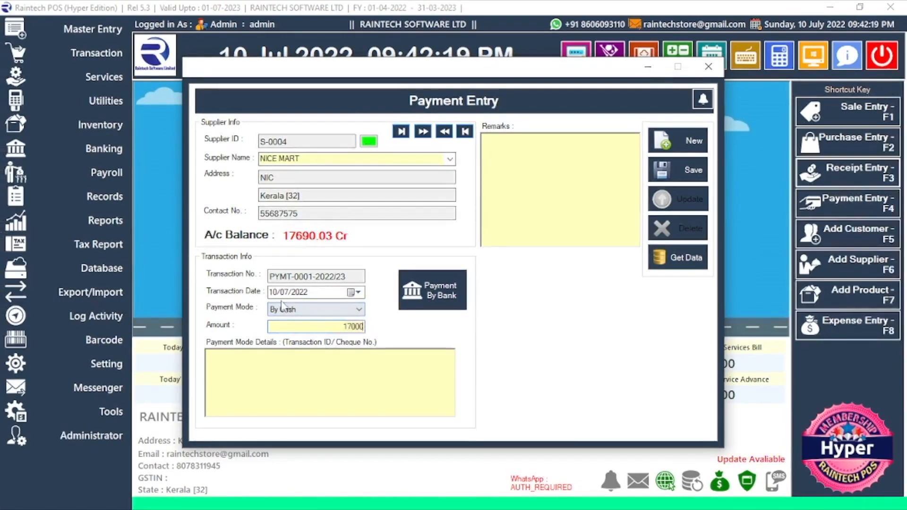
# Set the payment mode to By Cheque with the cheque number in the payment details, and save and close the payment entry
pyautogui.click(307, 315)
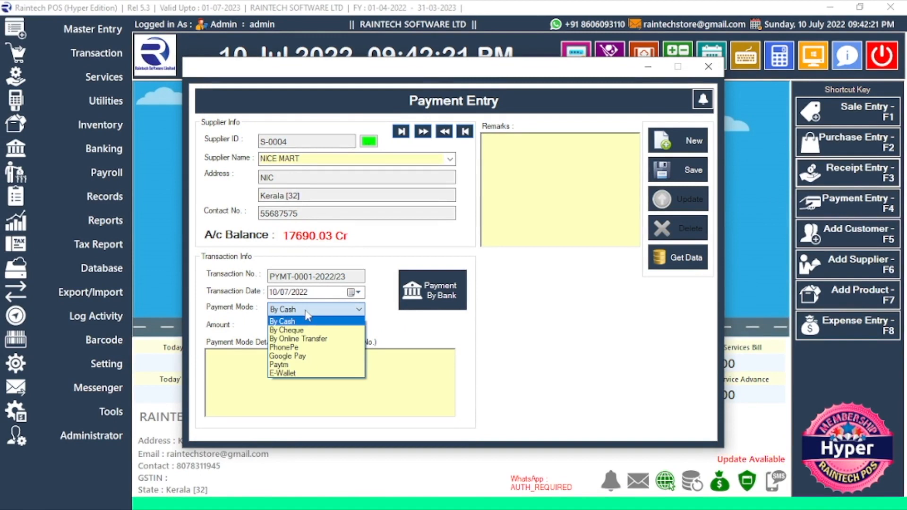
pyautogui.click(314, 327)
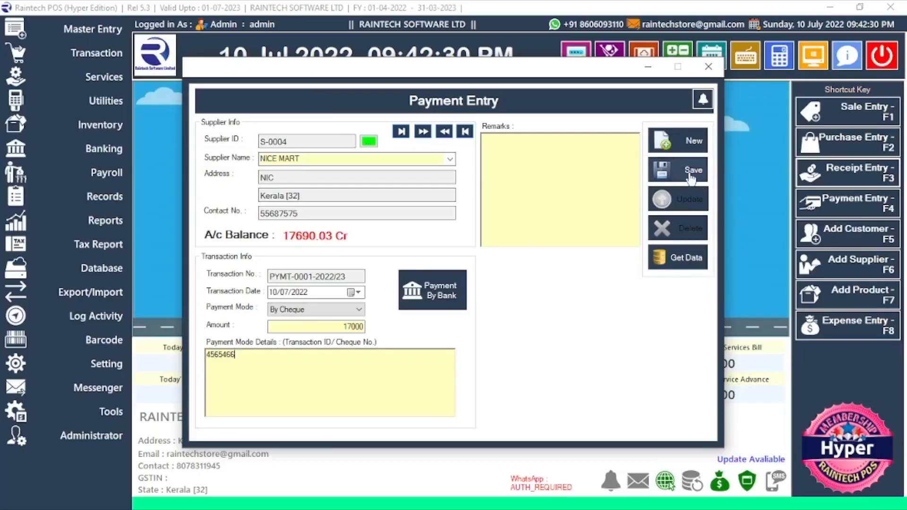
pyautogui.click(690, 178)
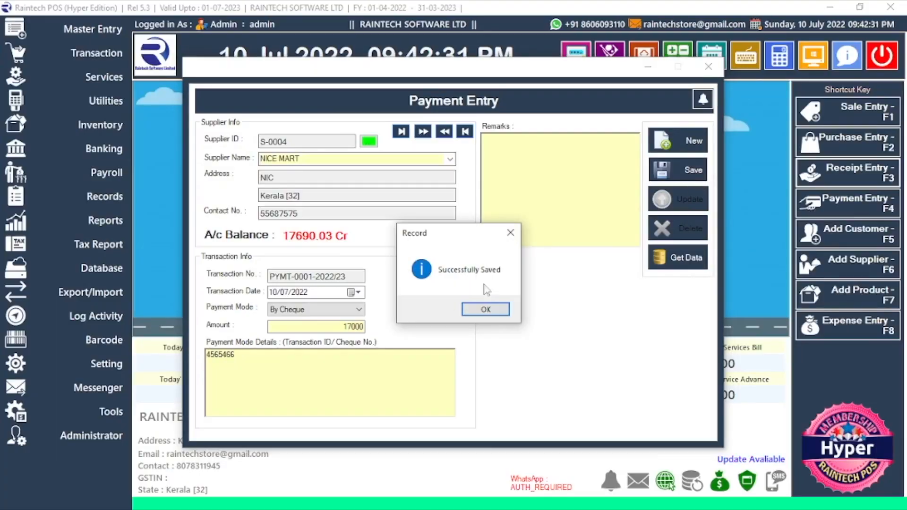
pyautogui.click(542, 308)
pyautogui.click(708, 68)
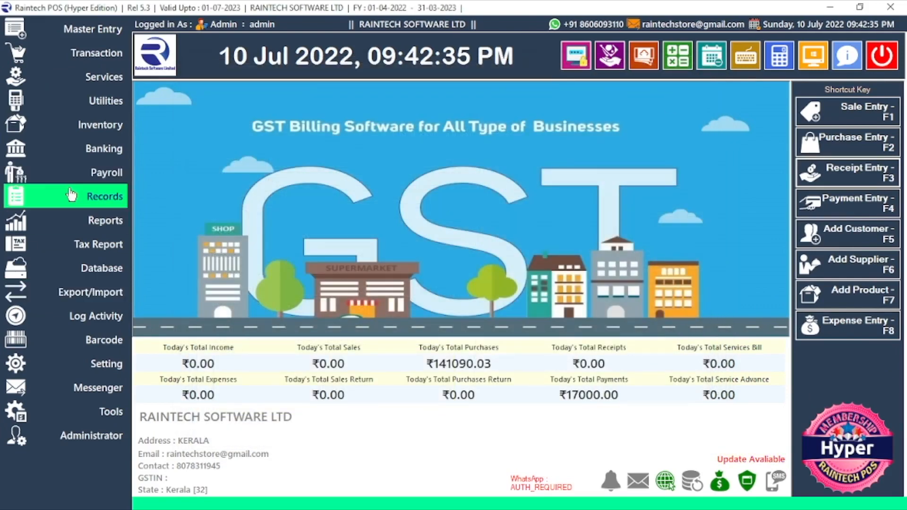
# Reopen Outstanding Analysis, review the supplier payable report for NICE MART's debit and balance, and close the report windows
pyautogui.click(85, 204)
pyautogui.click(85, 222)
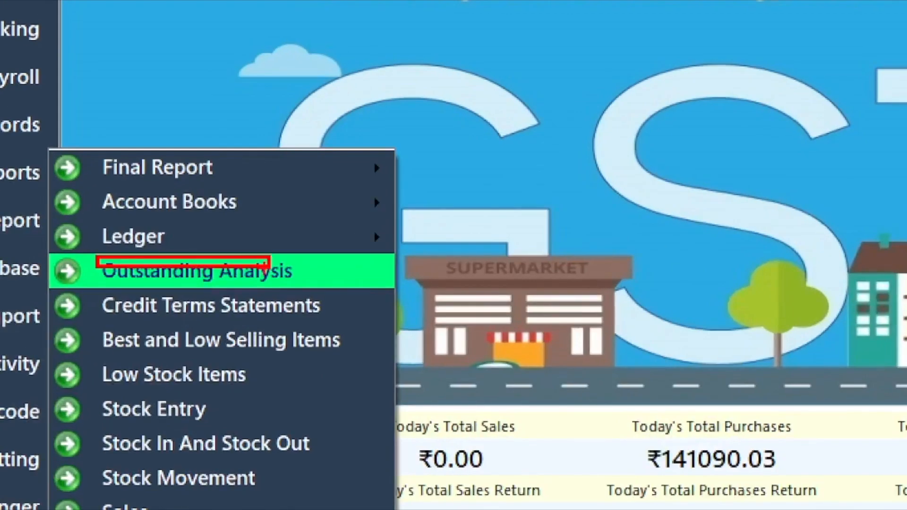
pyautogui.click(206, 271)
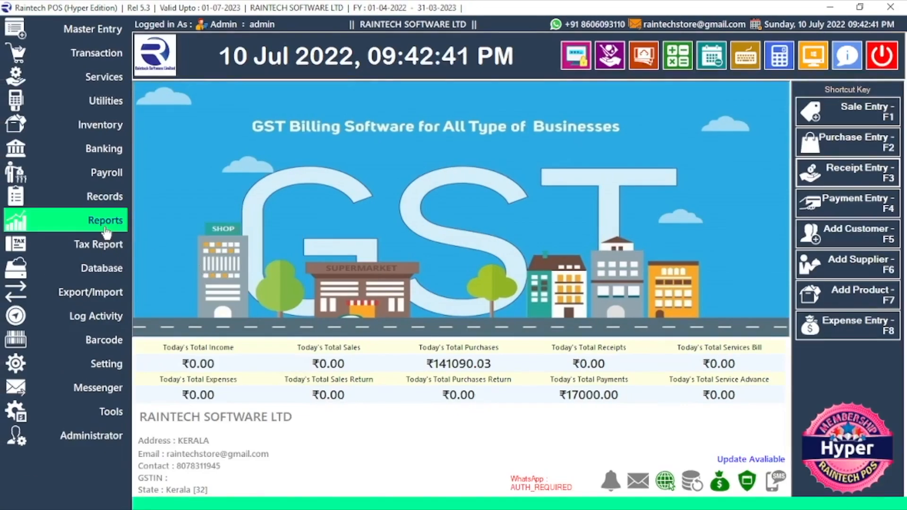
pyautogui.moveTo(109, 220)
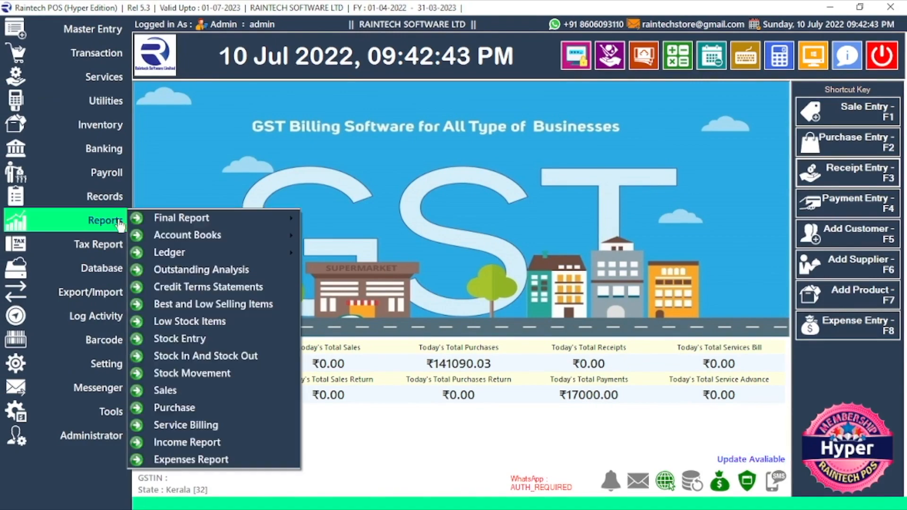
pyautogui.click(209, 271)
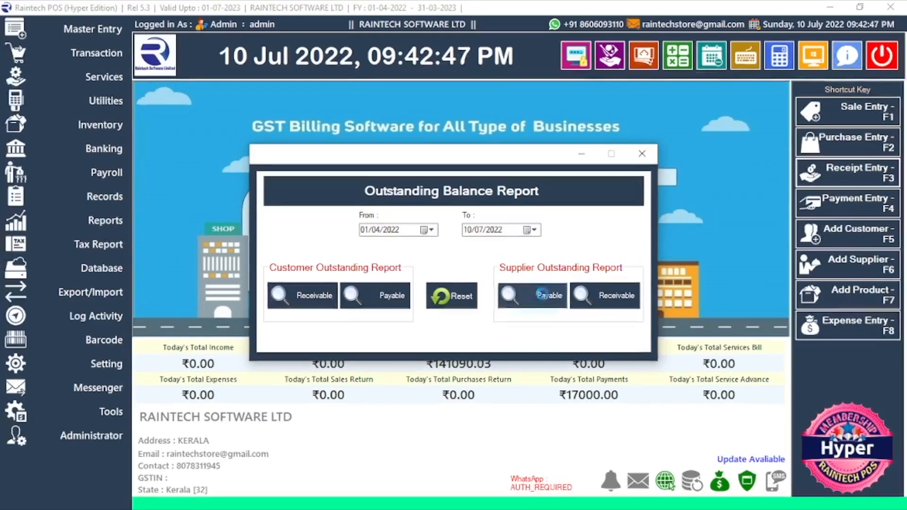
pyautogui.click(595, 322)
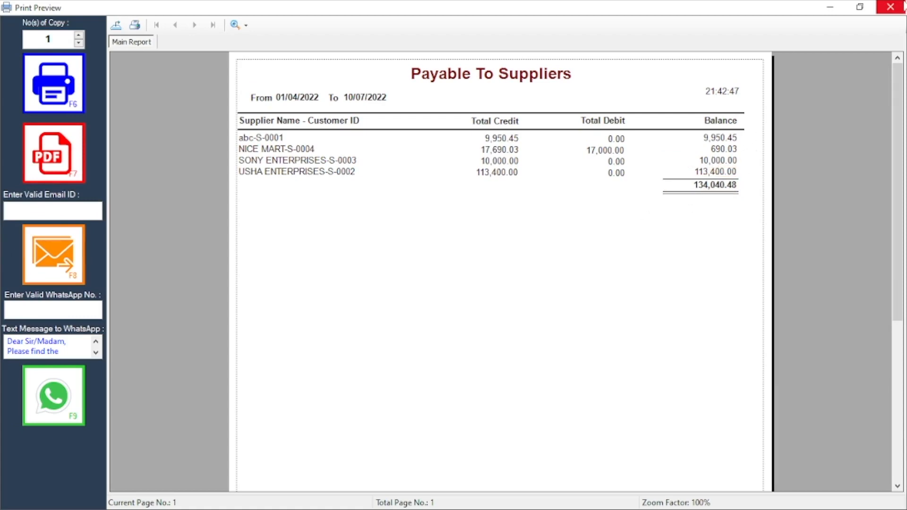
pyautogui.click(890, 6)
pyautogui.click(635, 152)
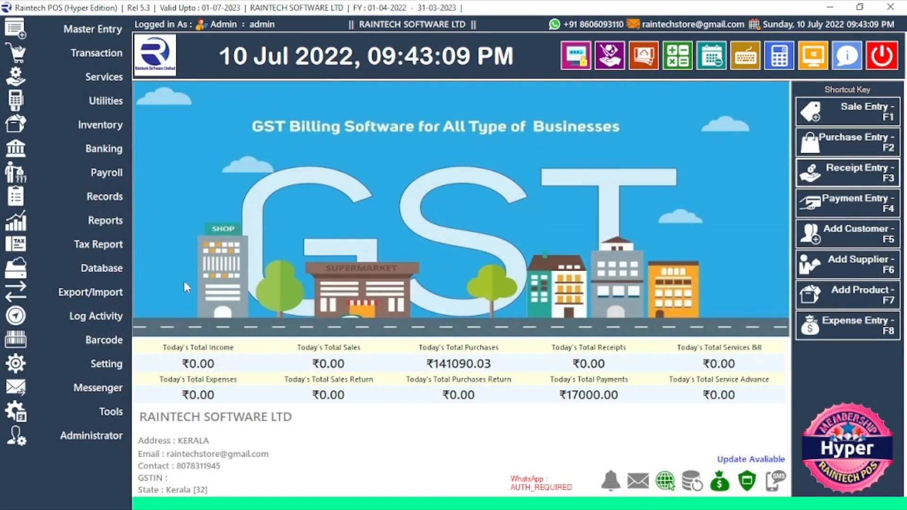
# Generate the supplier ledger for NICE MART for the period 01/04/2022 to 10/07/2022
pyautogui.click(105, 231)
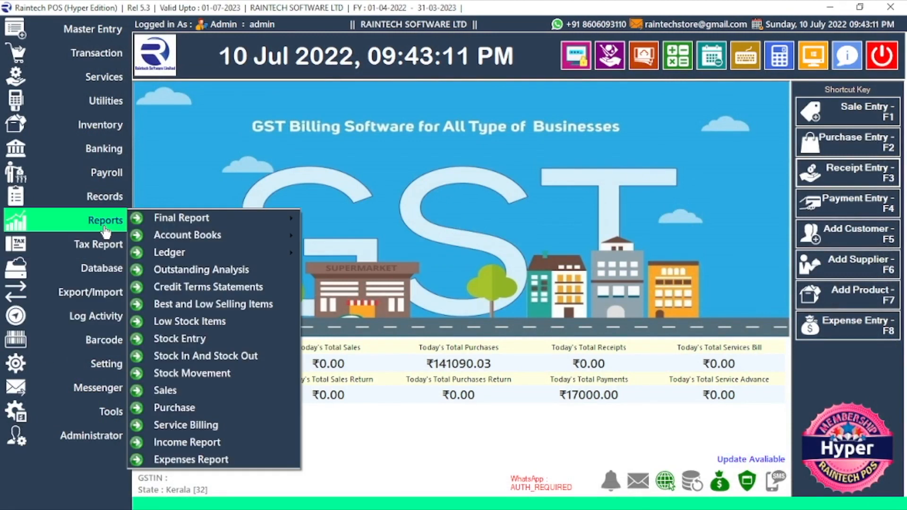
pyautogui.moveTo(286, 260)
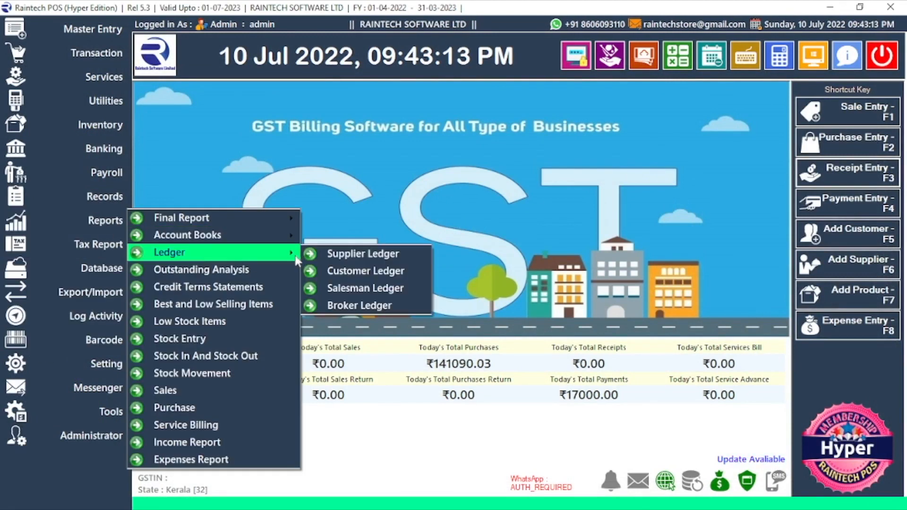
pyautogui.click(342, 255)
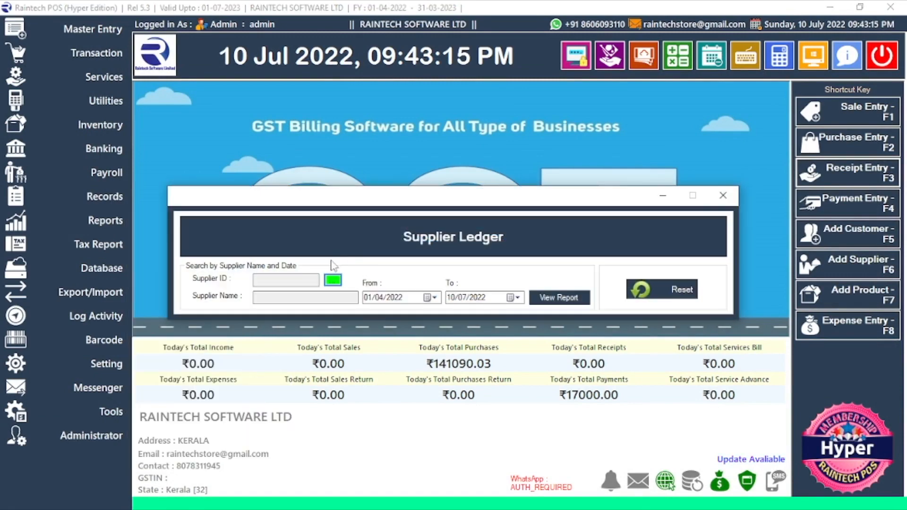
pyautogui.click(330, 283)
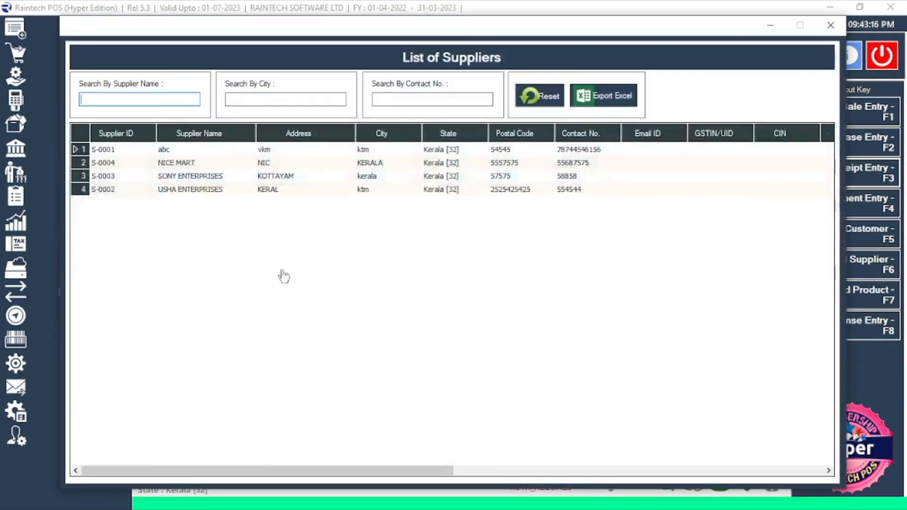
pyautogui.doubleClick(172, 162)
pyautogui.click(561, 298)
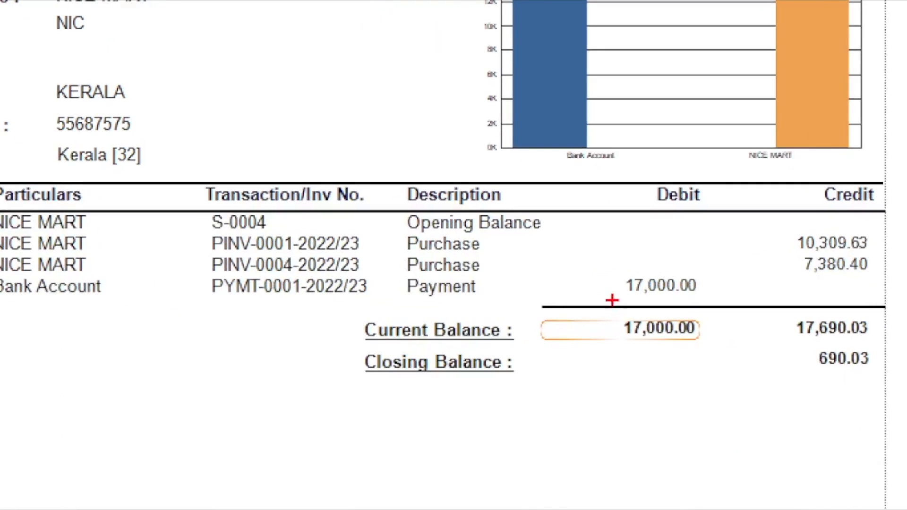
# Check the payment debit and closing balance in the NICE MART ledger, and close the preview and the ledger window
pyautogui.moveTo(615, 298); pyautogui.dragTo(659, 311)
pyautogui.moveTo(779, 336); pyautogui.dragTo(875, 383)
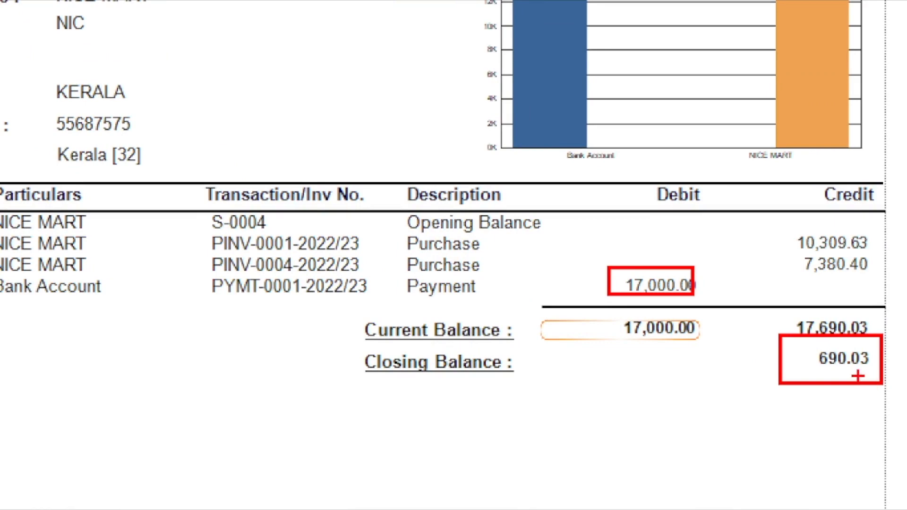
pyautogui.press('Escape')
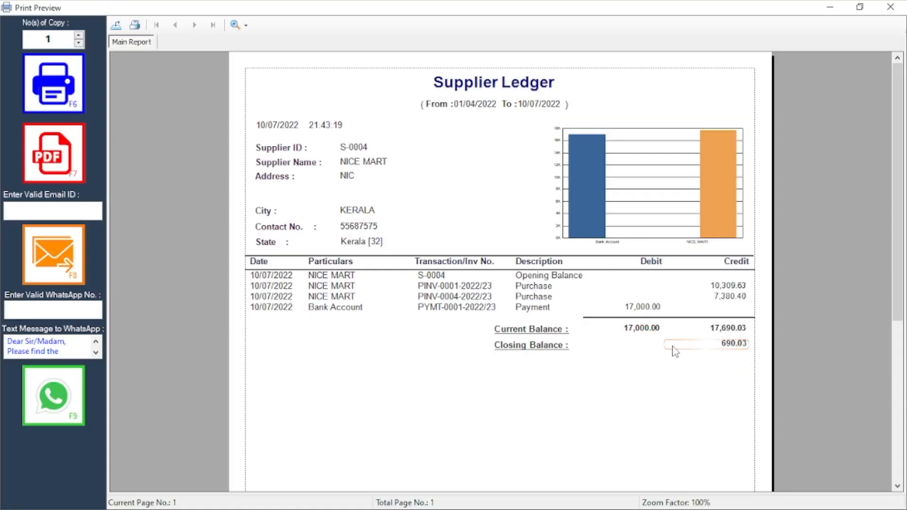
pyautogui.click(891, 7)
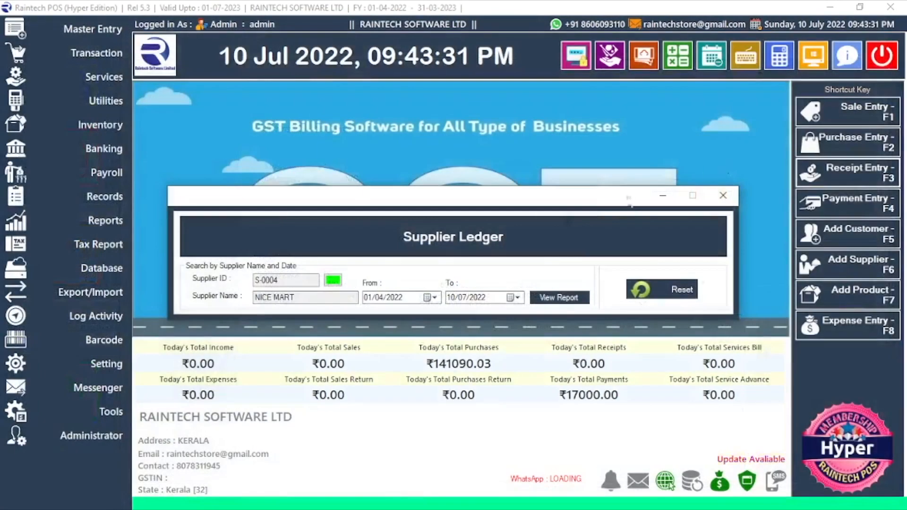
pyautogui.click(721, 200)
# View the customer receivable report in Outstanding Analysis, check its total balance, and close the preview and the report window
pyautogui.click(104, 221)
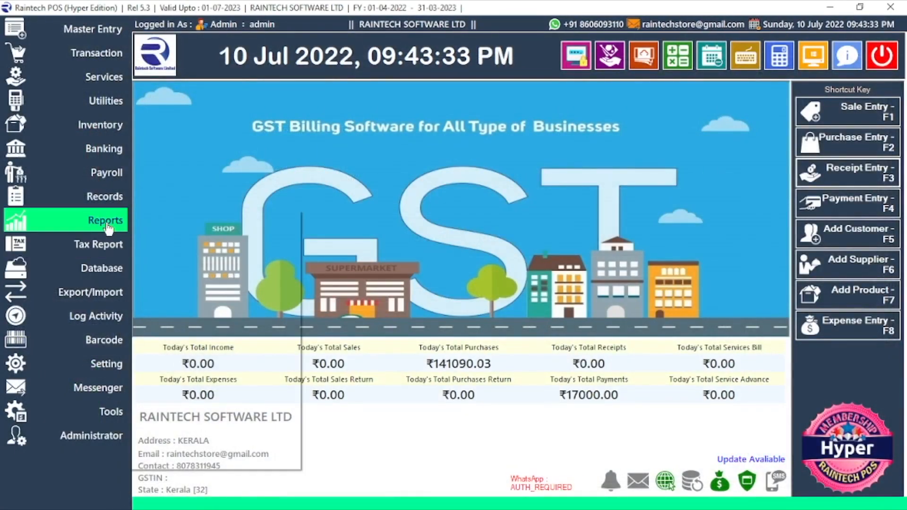
pyautogui.click(183, 273)
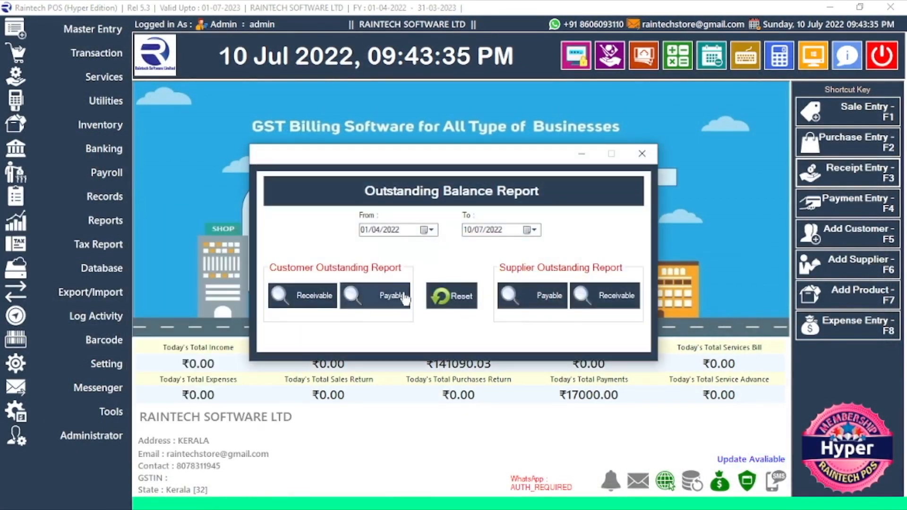
pyautogui.click(306, 297)
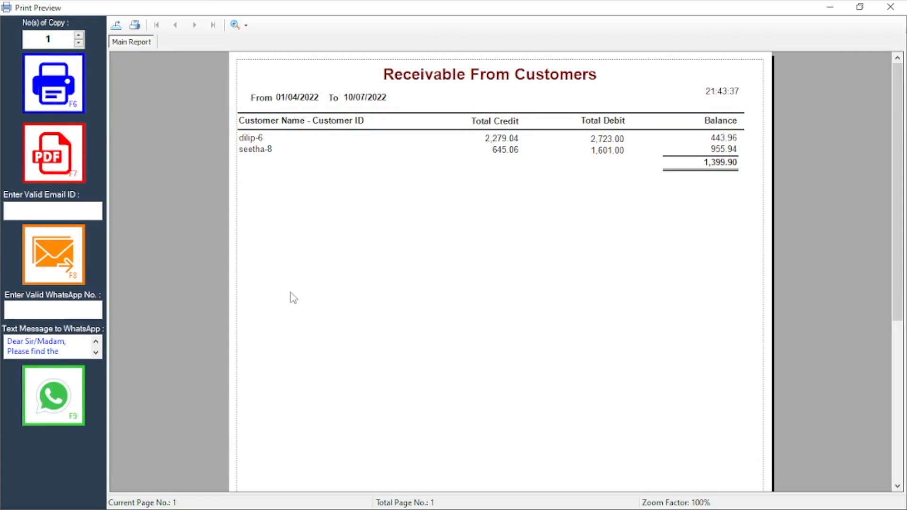
pyautogui.hotkey('ctrl', '1')
pyautogui.click(721, 173)
pyautogui.moveTo(671, 135); pyautogui.dragTo(753, 155)
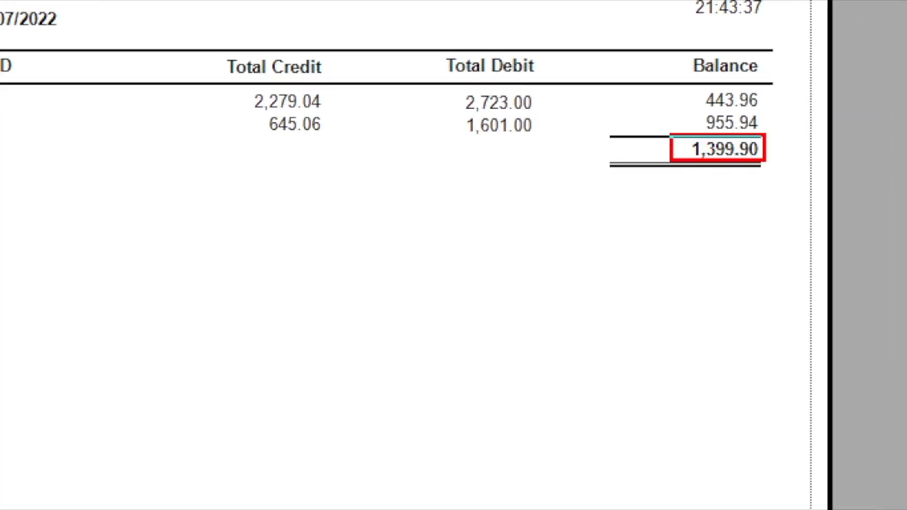
pyautogui.press('Escape')
pyautogui.click(887, 10)
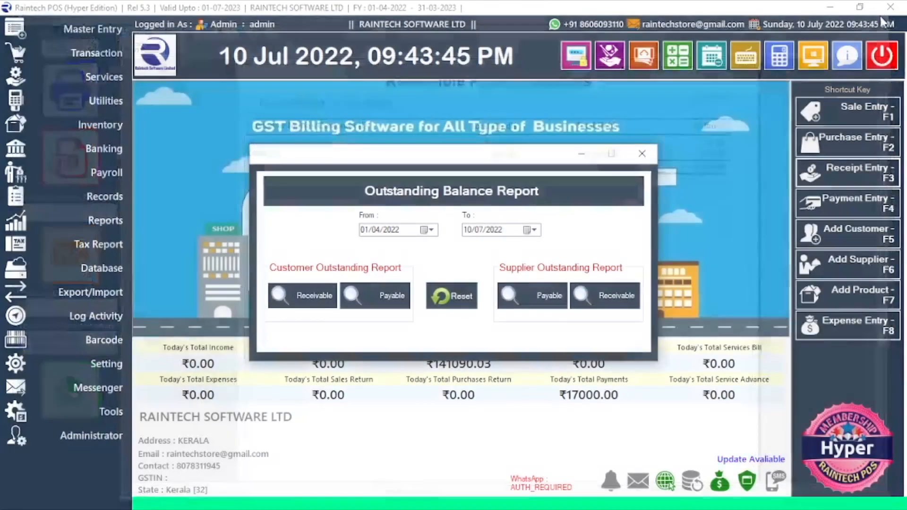
pyautogui.click(641, 153)
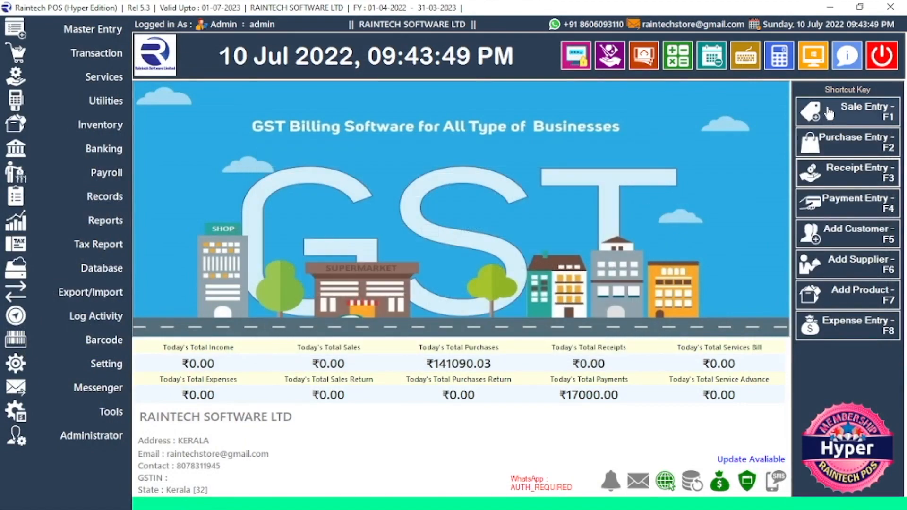
# Start a new sale entry with POS mode switched off and select the fourth listed customer
pyautogui.click(834, 118)
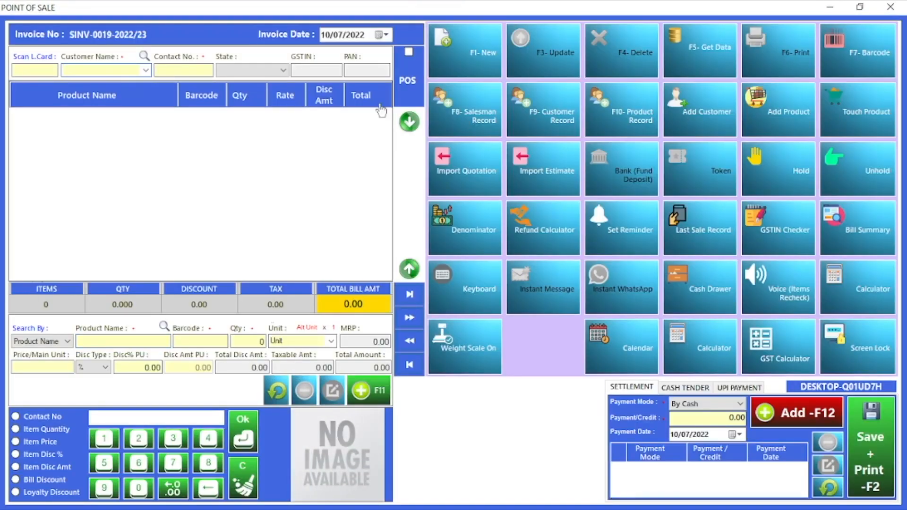
pyautogui.click(902, 7)
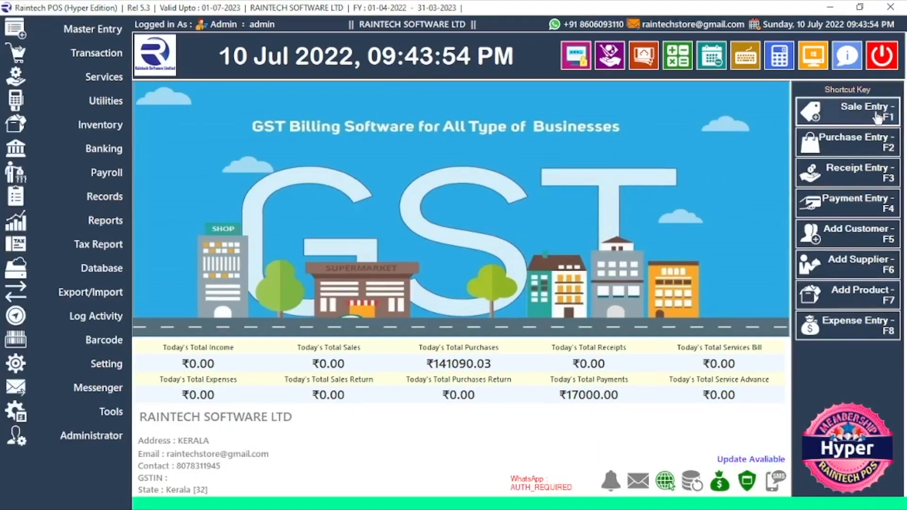
pyautogui.click(865, 116)
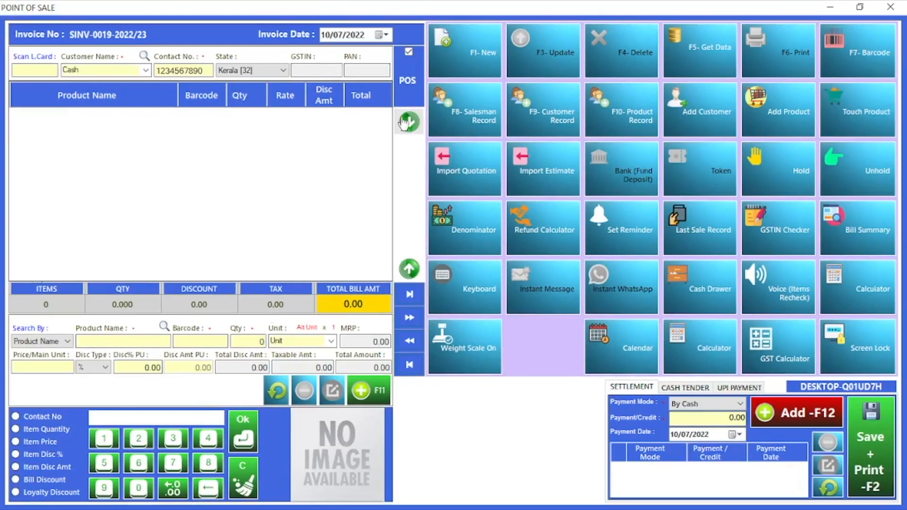
pyautogui.click(405, 60)
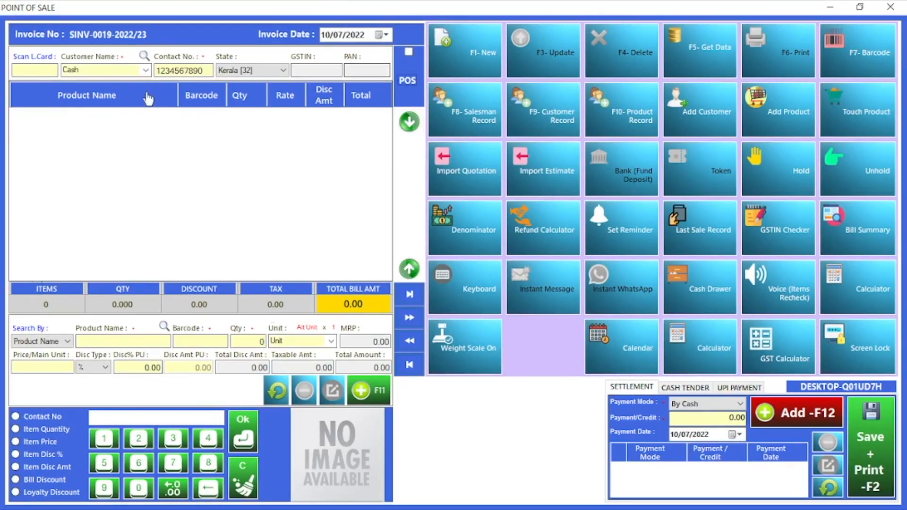
pyautogui.click(146, 70)
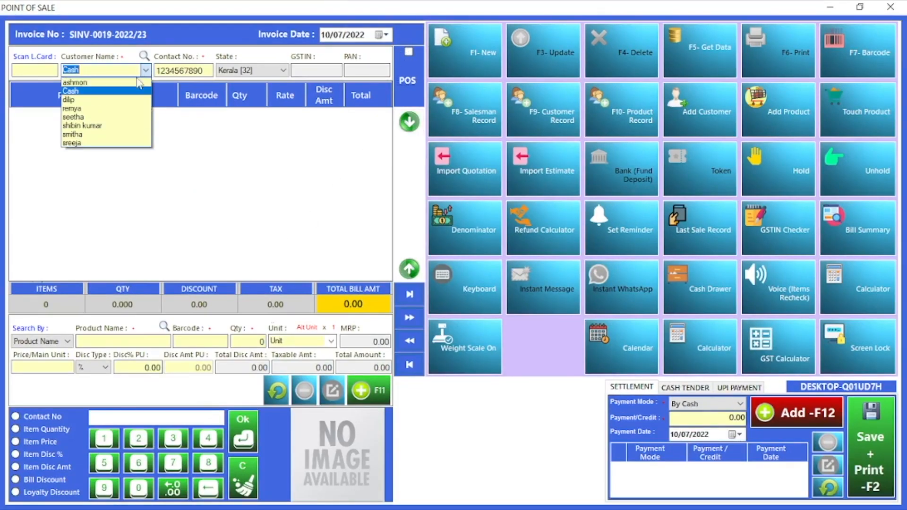
pyautogui.click(121, 109)
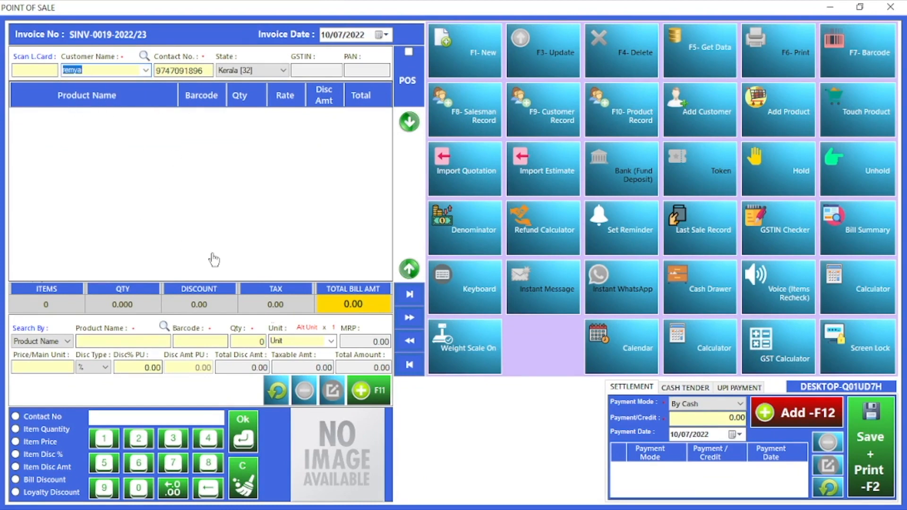
# Add the product SAPANA 4*6 FIT MAT to the sales invoice with a quantity of 10
pyautogui.click(135, 342)
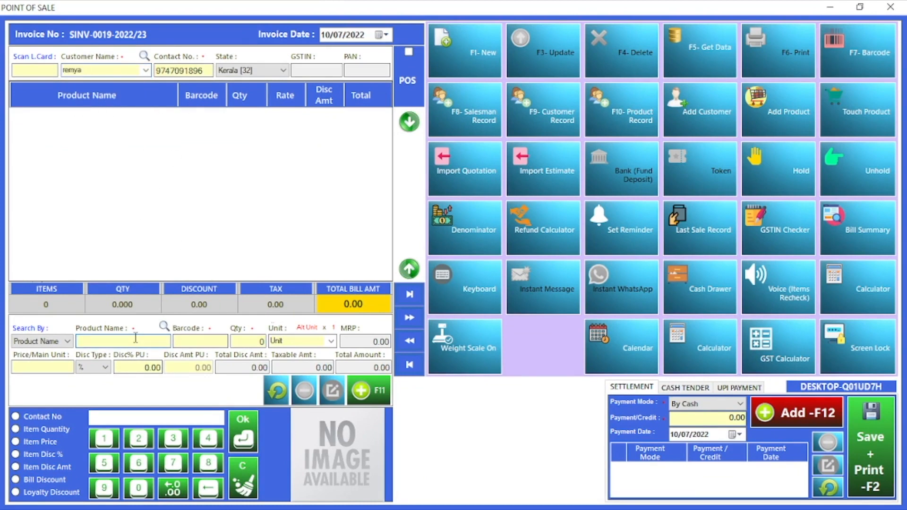
pyautogui.write('S')
pyautogui.click(131, 390)
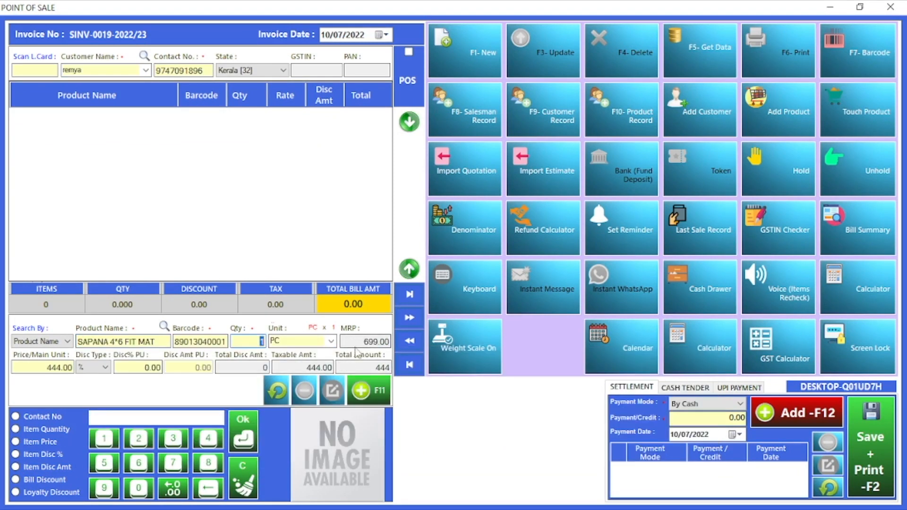
pyautogui.click(262, 341)
pyautogui.write('0')
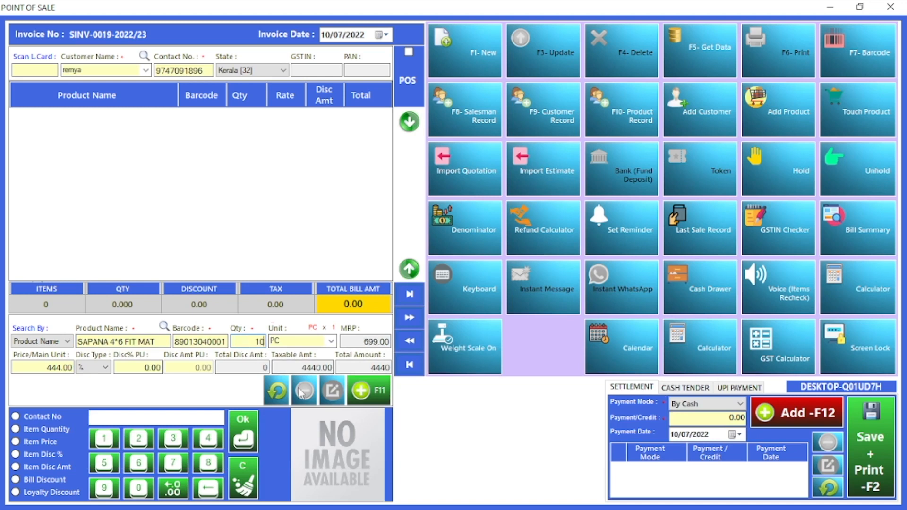
pyautogui.click(362, 401)
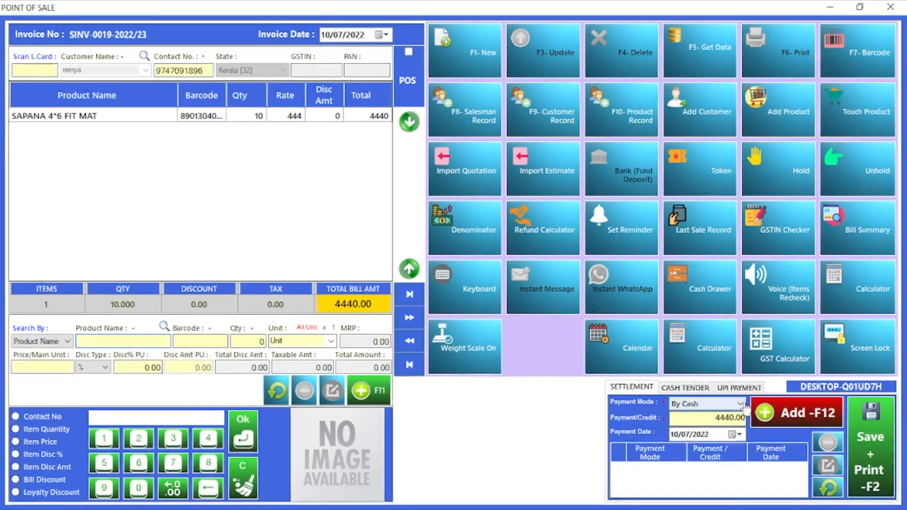
# Add a settlement of 4440.00 to the invoice with the payment mode Credit Terms - 30 days
pyautogui.click(723, 407)
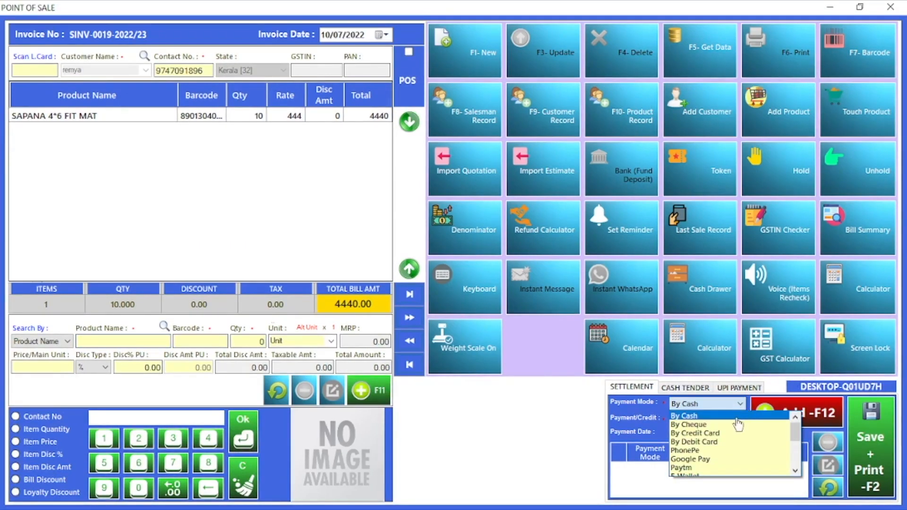
pyautogui.scroll(-1, 725, 454)
pyautogui.scroll(-2, 725, 454)
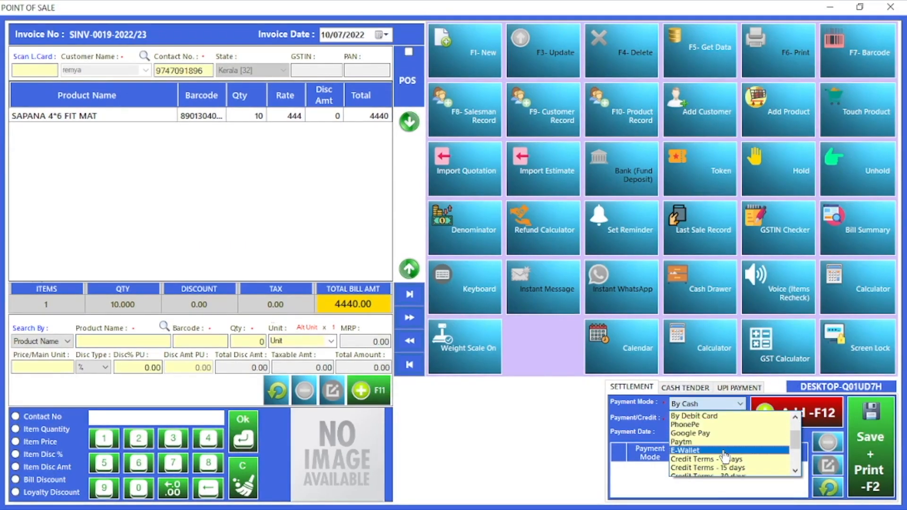
pyautogui.click(723, 428)
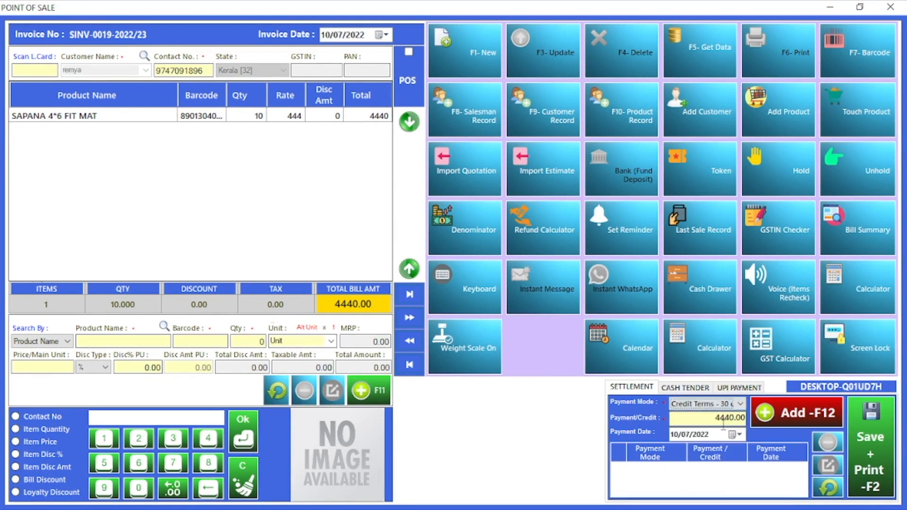
pyautogui.click(805, 424)
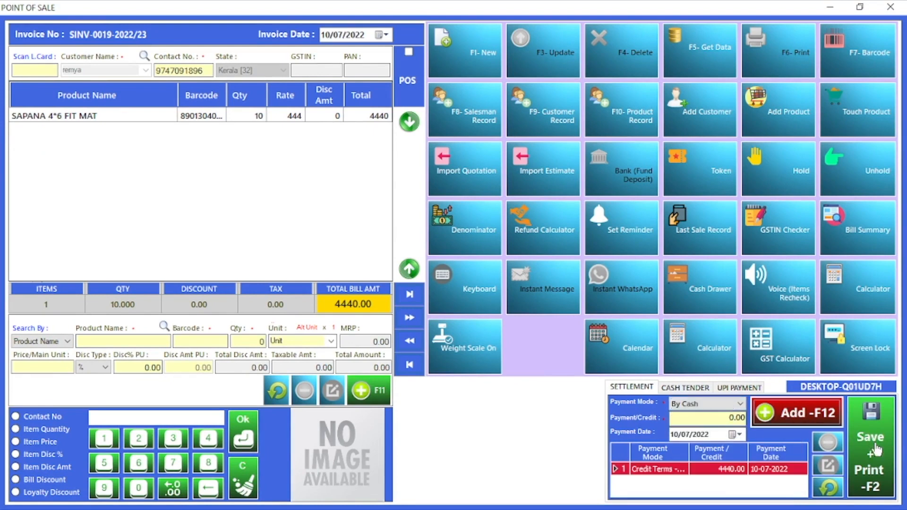
# Save the credit sales invoice without printing it, and close the point of sale window
pyautogui.press('F2')
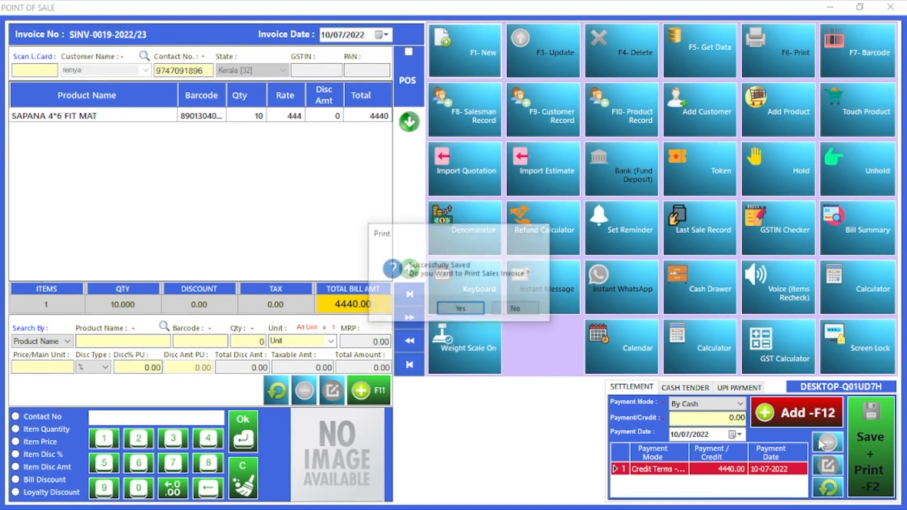
pyautogui.click(510, 317)
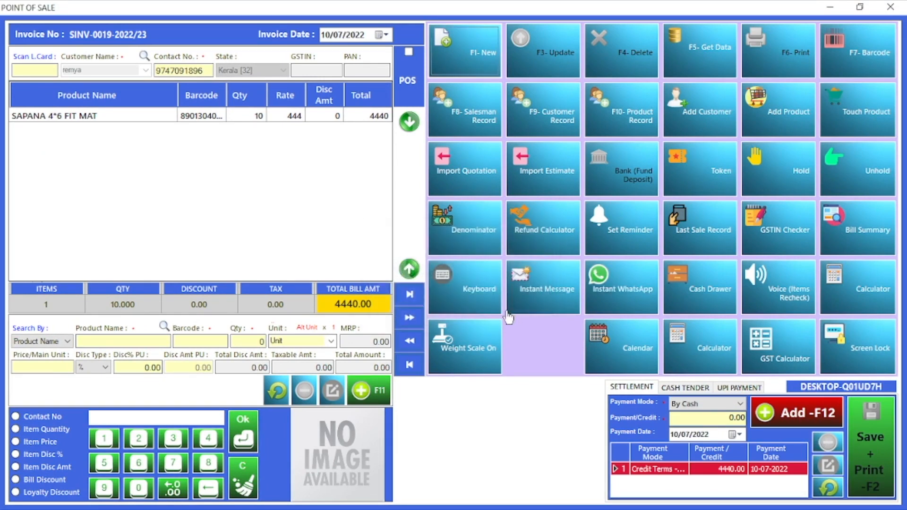
pyautogui.click(890, 7)
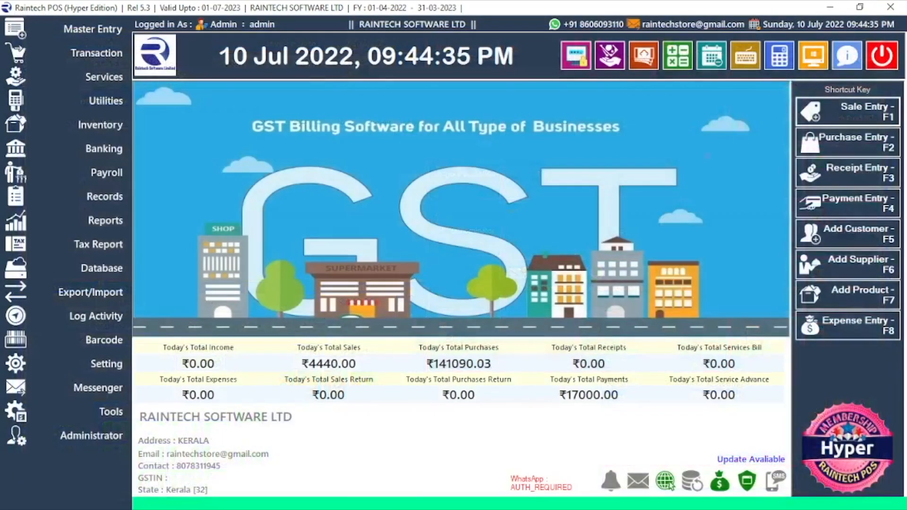
# Generate the customer receivable report in Outstanding Analysis for the period 01/04/2022 to 10/07/2022
pyautogui.click(90, 228)
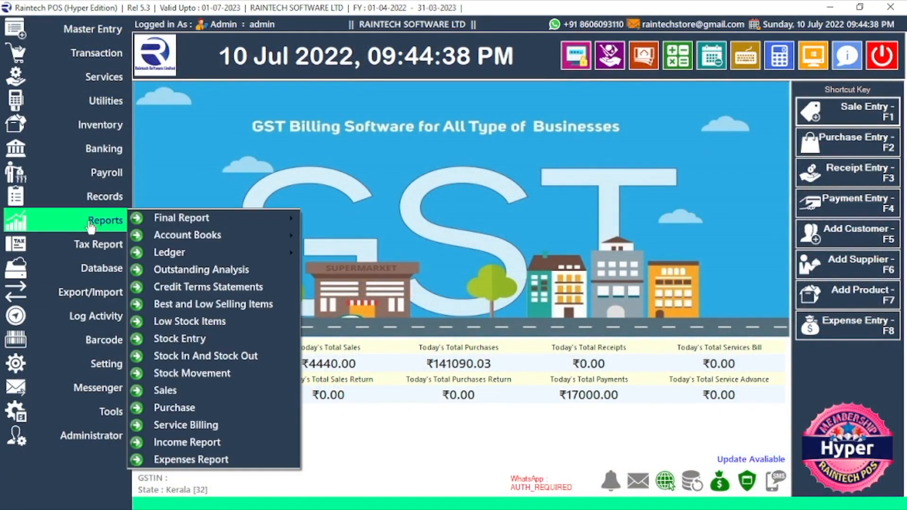
pyautogui.click(181, 269)
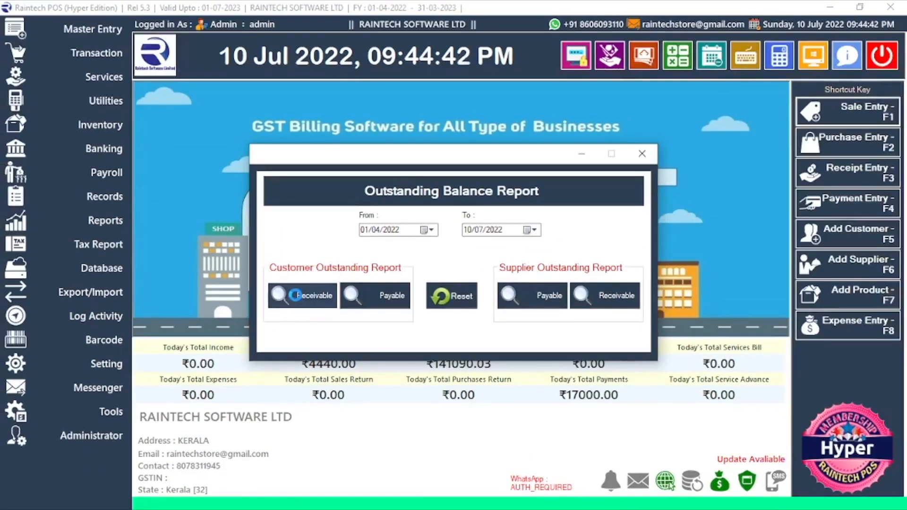
pyautogui.click(387, 333)
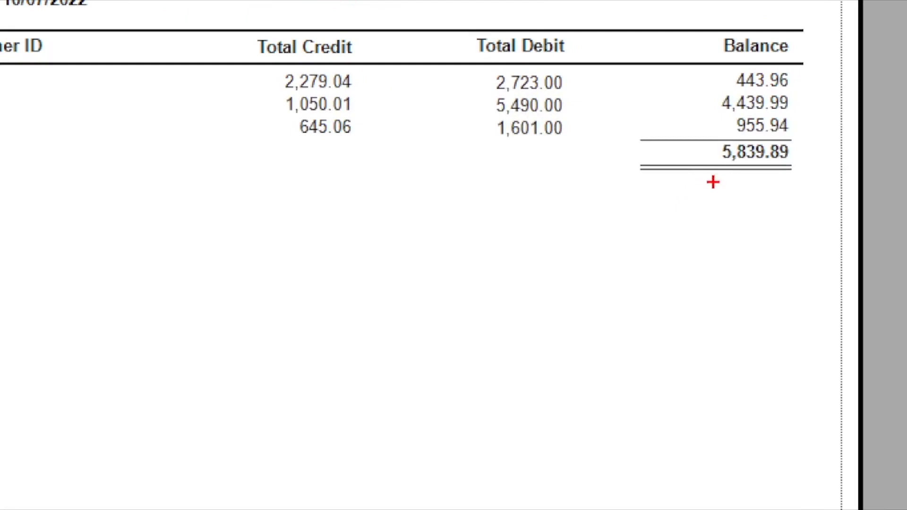
# Check the total and individual customer balances in the receivable report, and close the preview and the report window
pyautogui.moveTo(697, 135); pyautogui.dragTo(802, 170)
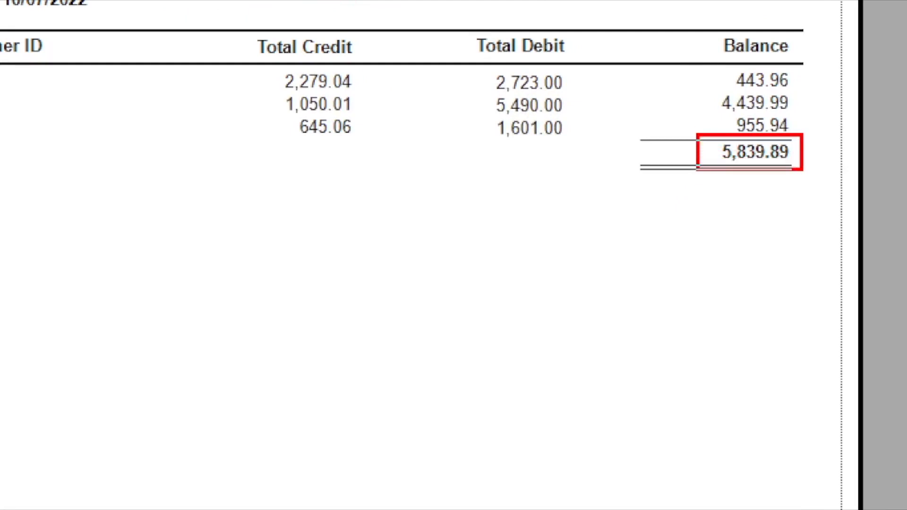
pyautogui.press('Escape')
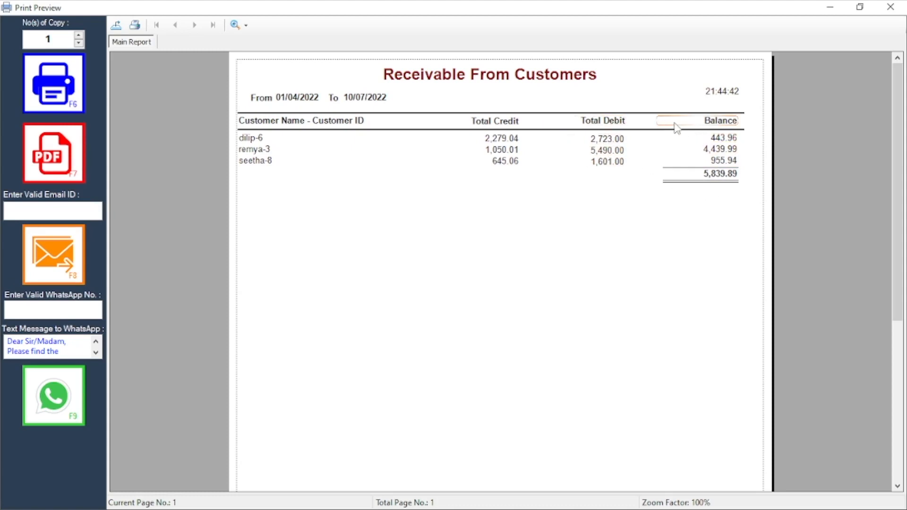
pyautogui.hotkey('ctrl', '1')
pyautogui.click(710, 133)
pyautogui.moveTo(653, 113); pyautogui.dragTo(805, 207)
pyautogui.hotkey('ctrl', 'Escape')
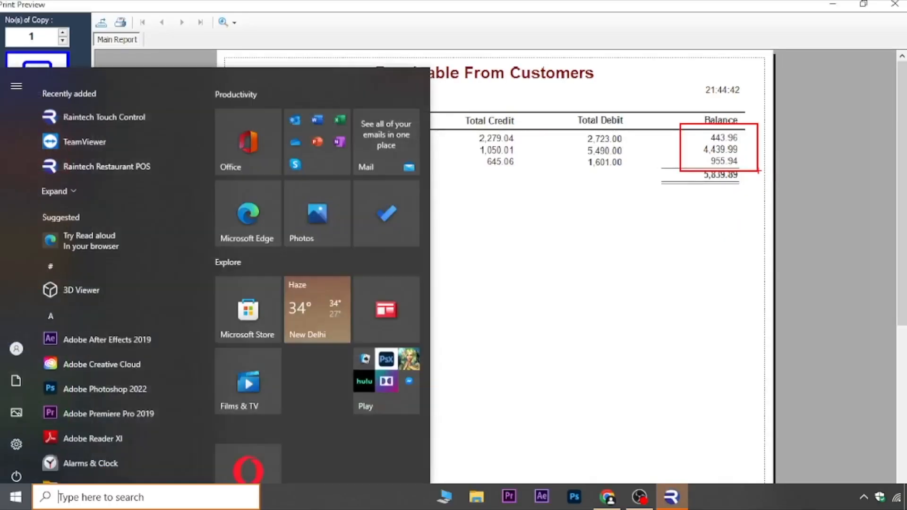
pyautogui.click(493, 216)
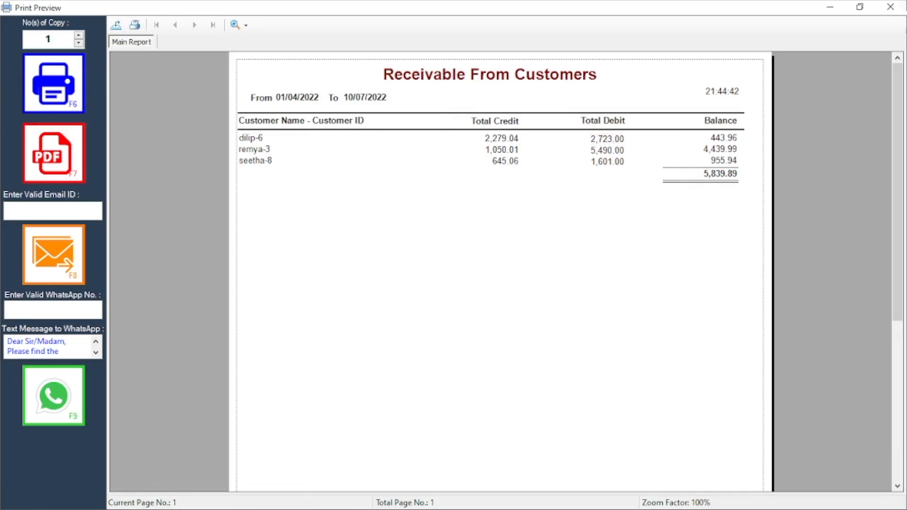
pyautogui.click(891, 7)
pyautogui.click(642, 154)
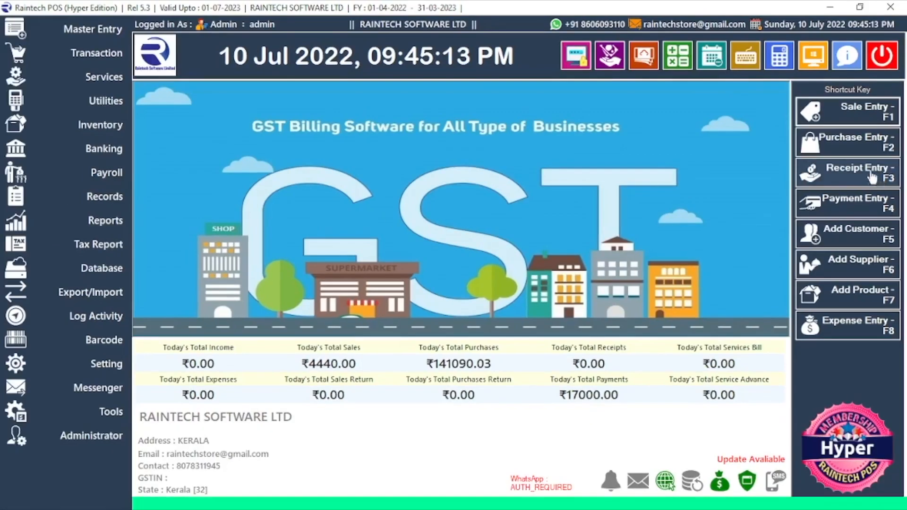
# Start a receipt entry for the customer of the credit sale and check the account balance
pyautogui.click(831, 161)
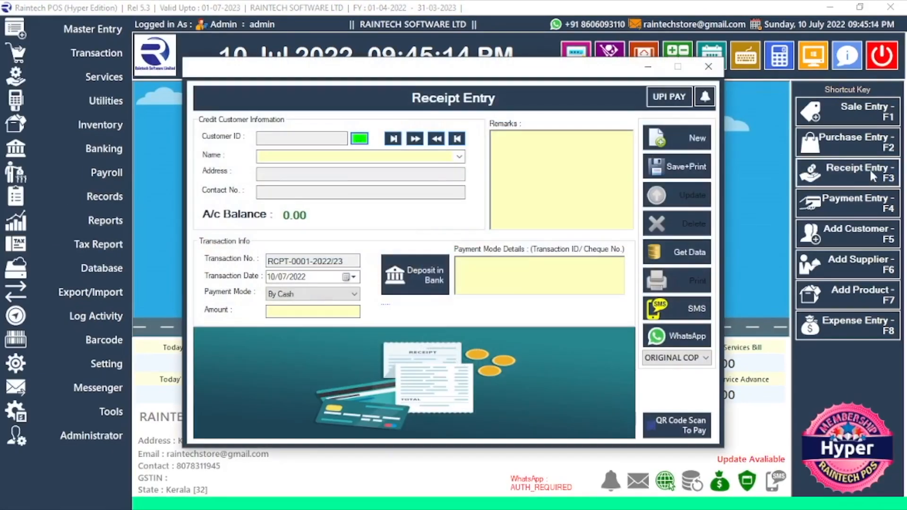
pyautogui.click(360, 139)
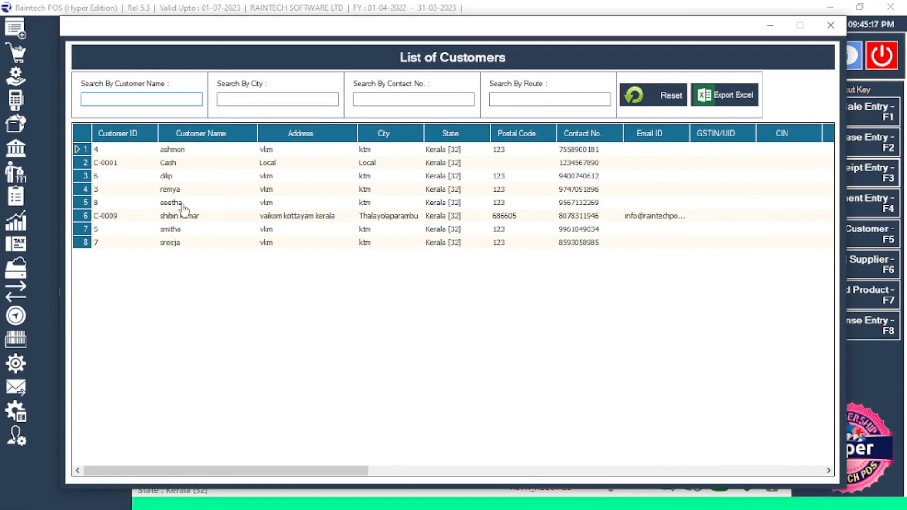
pyautogui.doubleClick(178, 191)
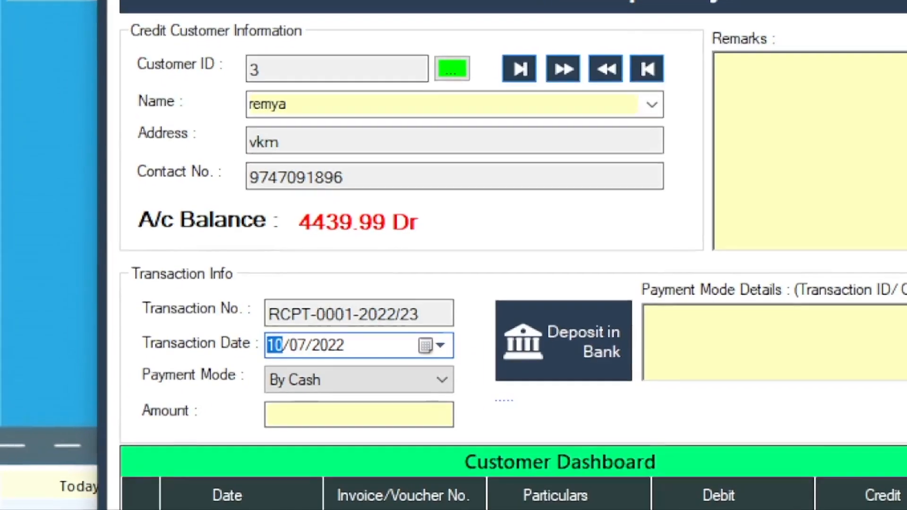
pyautogui.moveTo(260, 208)
pyautogui.mouseDown()
pyautogui.moveTo(323, 251)
pyautogui.moveTo(449, 253)
pyautogui.mouseUp()
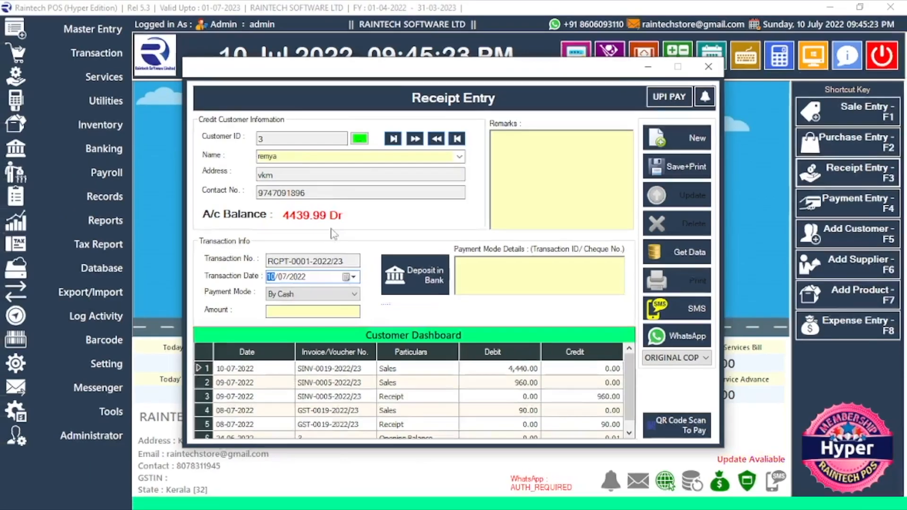
# Record a cash receipt of 2000 from the customer, save it without printing, and close the receipt entry
pyautogui.click(325, 408)
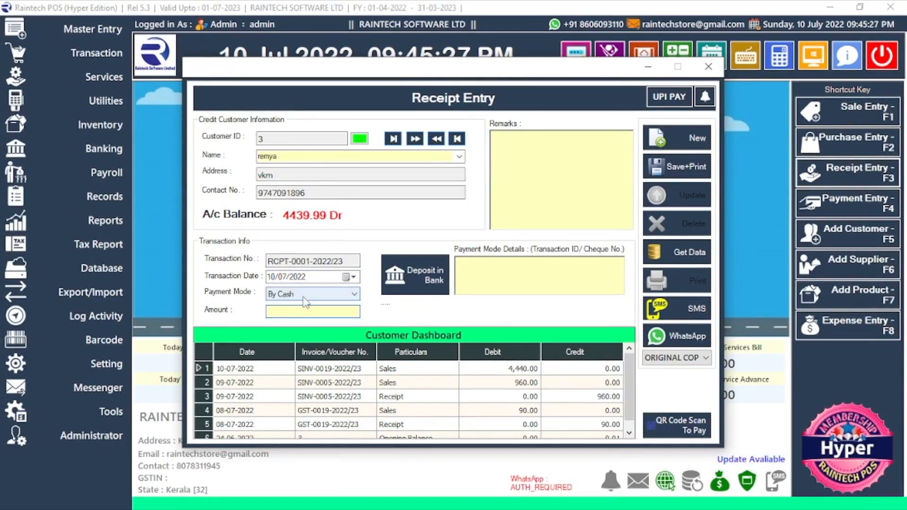
pyautogui.write('2000')
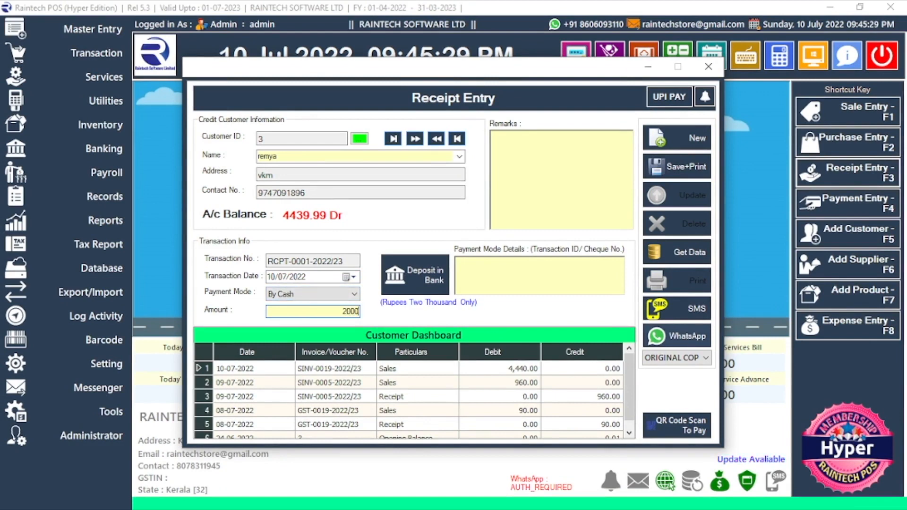
pyautogui.click(678, 174)
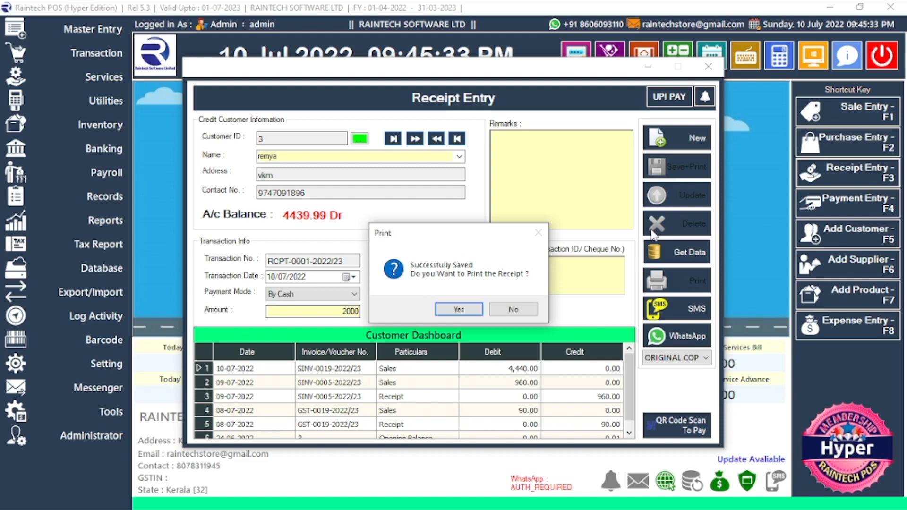
pyautogui.click(513, 310)
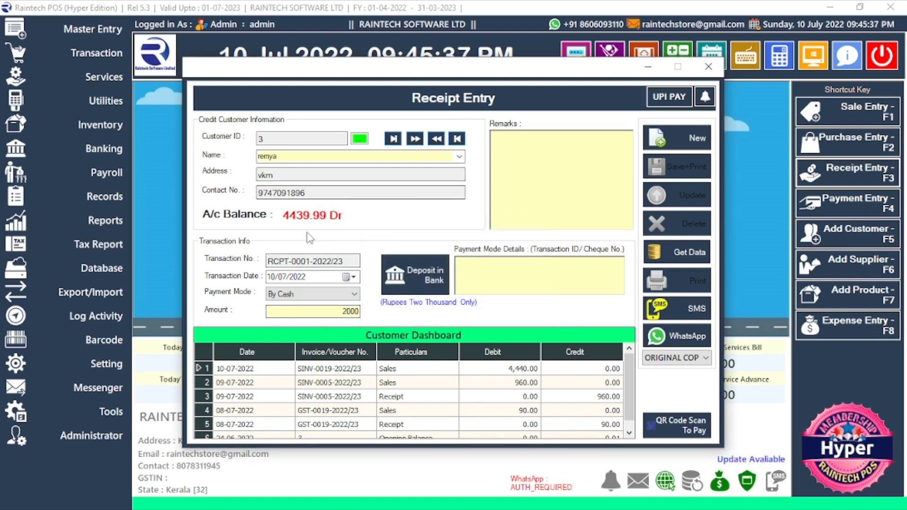
pyautogui.click(708, 67)
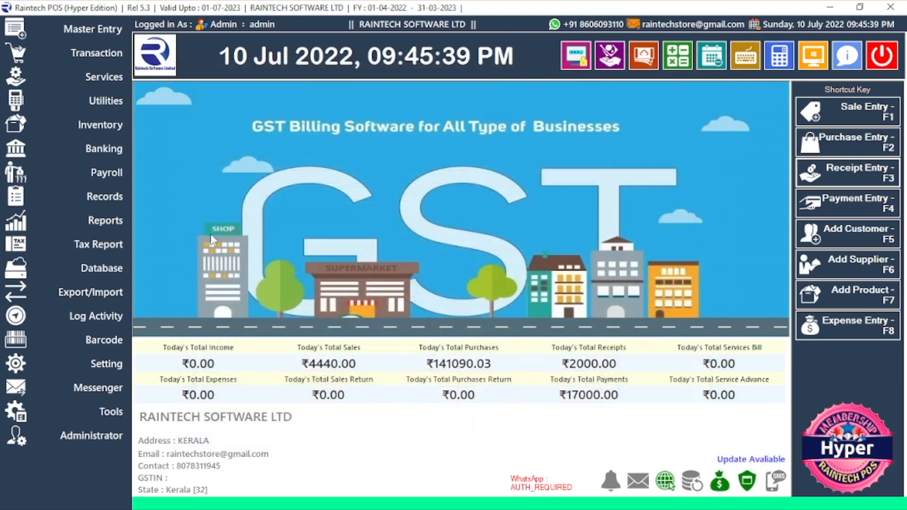
# Generate the customer receivable report for 01/04/2022 to 10/07/2022 in Outstanding Analysis, check the customer balances, and close the preview and report window
pyautogui.click(129, 217)
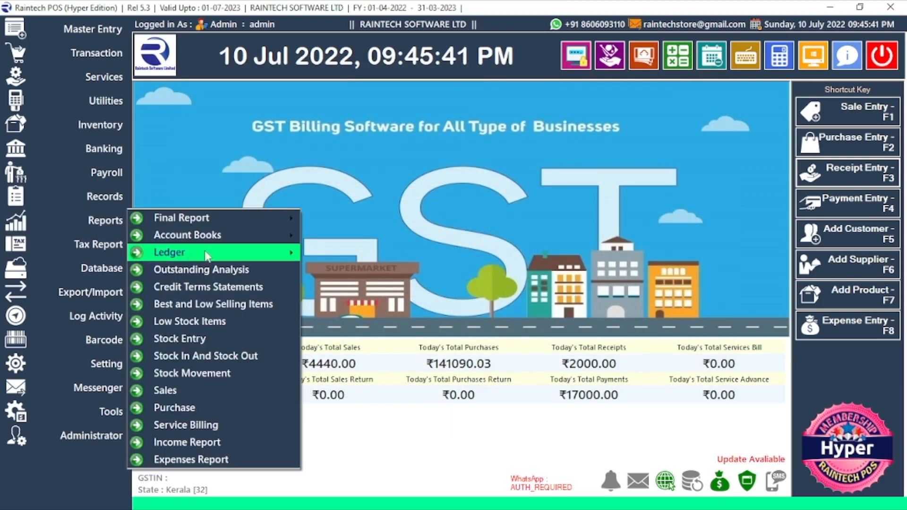
pyautogui.click(212, 271)
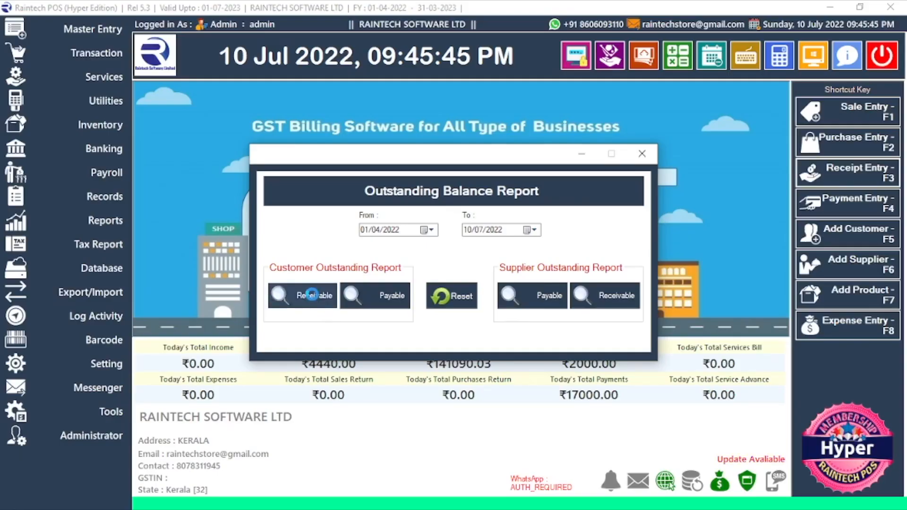
pyautogui.click(307, 292)
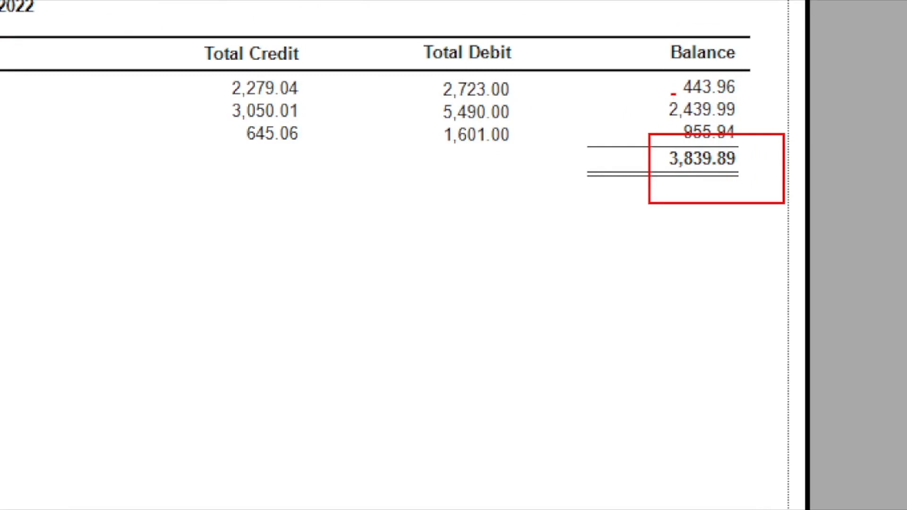
pyautogui.moveTo(671, 94); pyautogui.dragTo(735, 121)
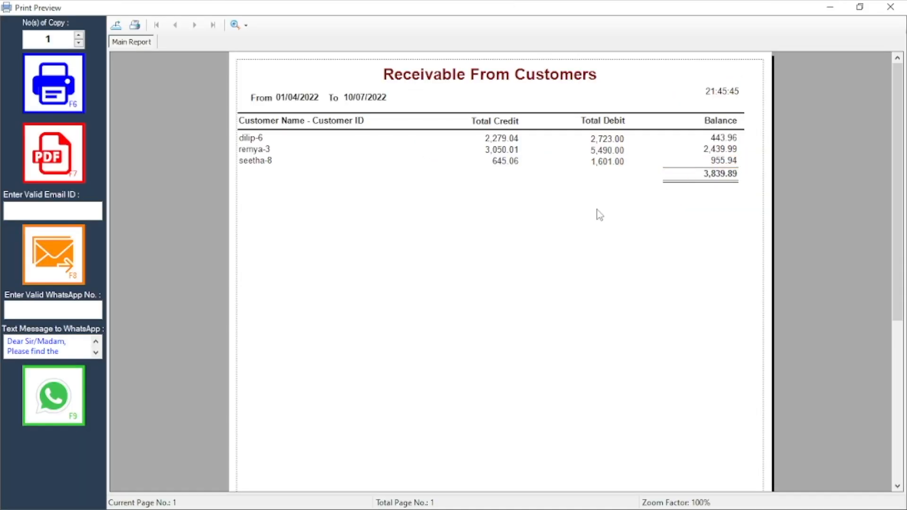
pyautogui.click(894, 7)
pyautogui.click(645, 152)
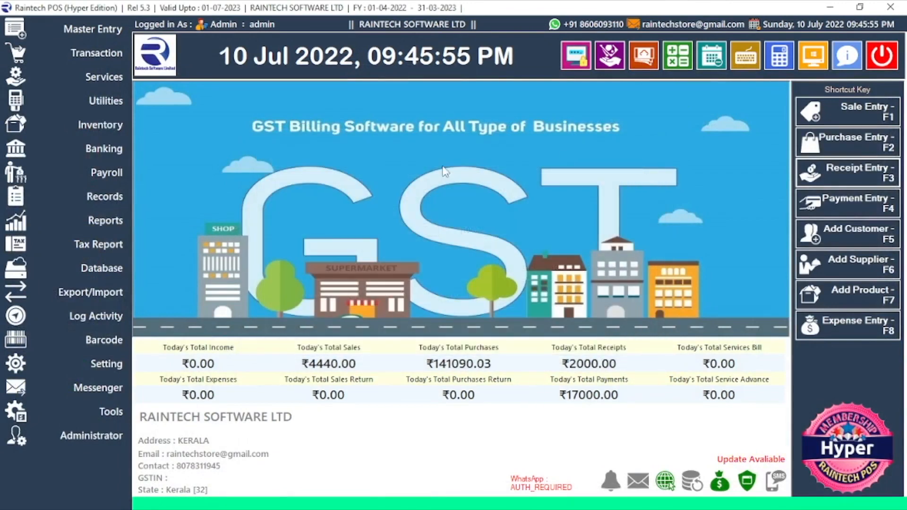
# Open the Customer Ledger report
pyautogui.click(85, 227)
pyautogui.moveTo(174, 257)
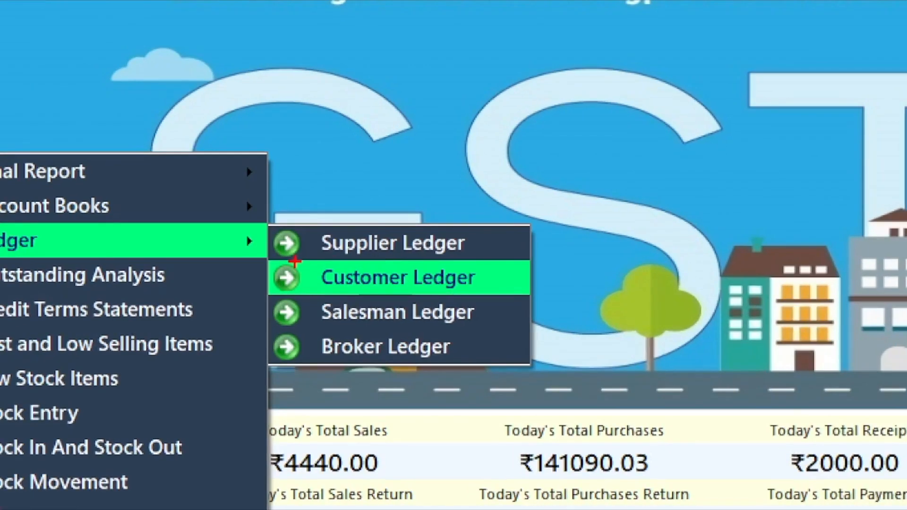
pyautogui.click(295, 261)
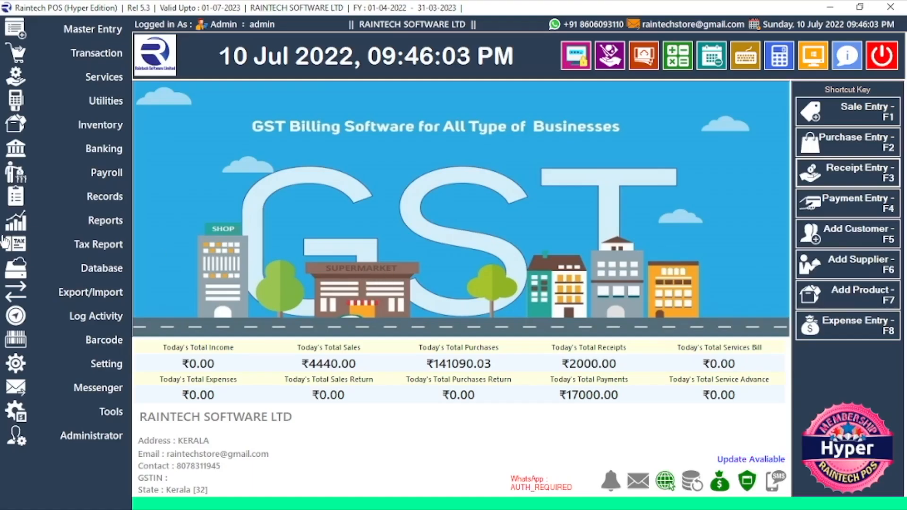
pyautogui.click(75, 224)
pyautogui.moveTo(280, 260)
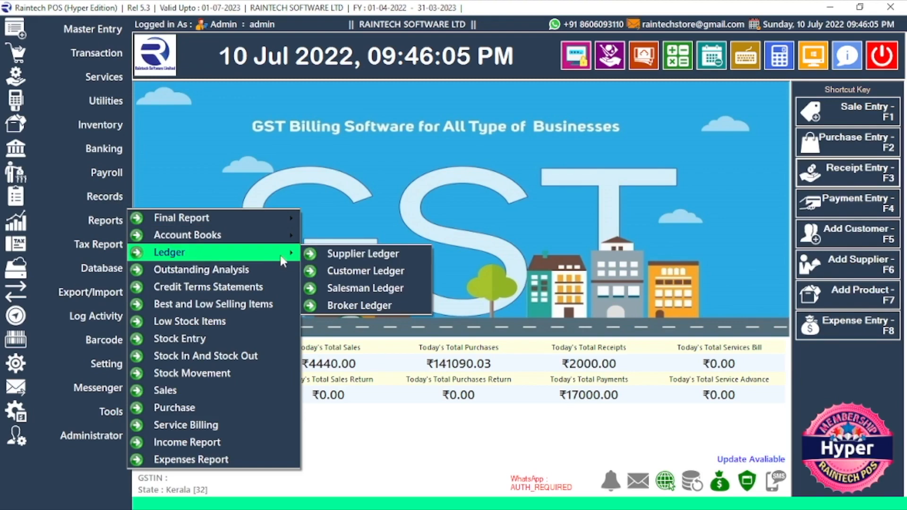
pyautogui.click(345, 272)
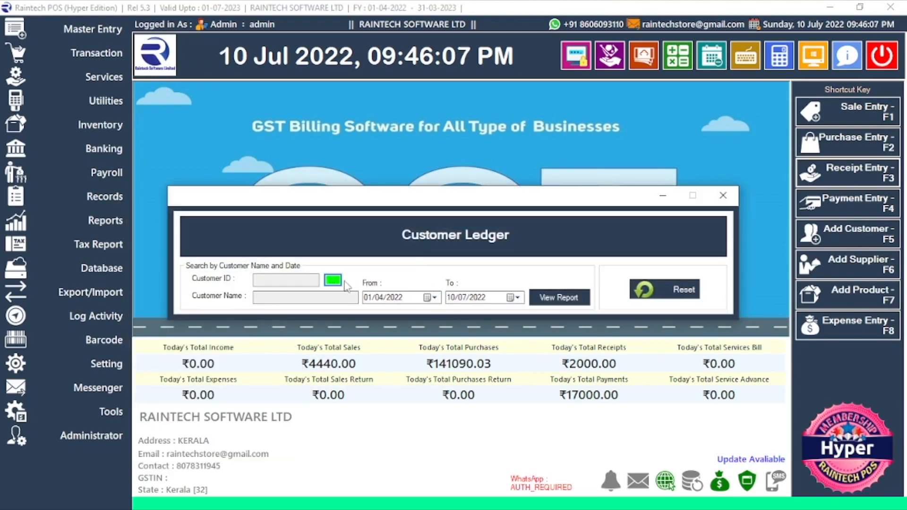
# View the ledger of the customer who made the cash receipt for 01/04/2022 to 10/07/2022, check its closing balance, and close the preview
pyautogui.click(334, 281)
pyautogui.doubleClick(174, 191)
pyautogui.click(548, 298)
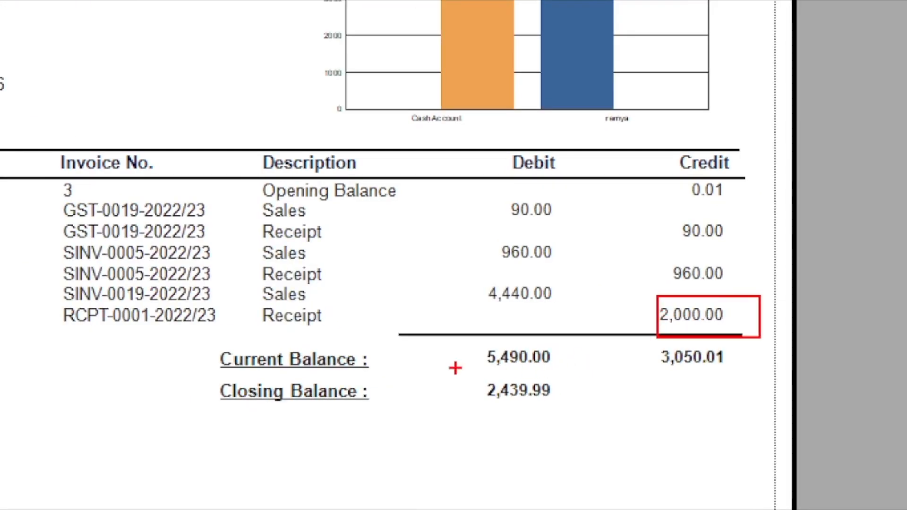
pyautogui.moveTo(452, 369); pyautogui.dragTo(618, 416)
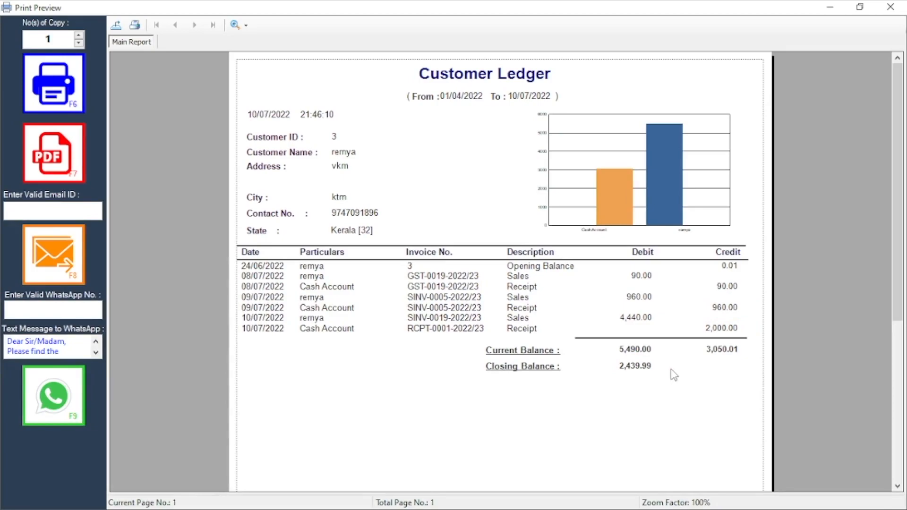
pyautogui.click(890, 6)
# View the ledger for 01/04/2022 to 10/07/2022 of the customer listed directly above the previous one in the customer list
pyautogui.click(333, 281)
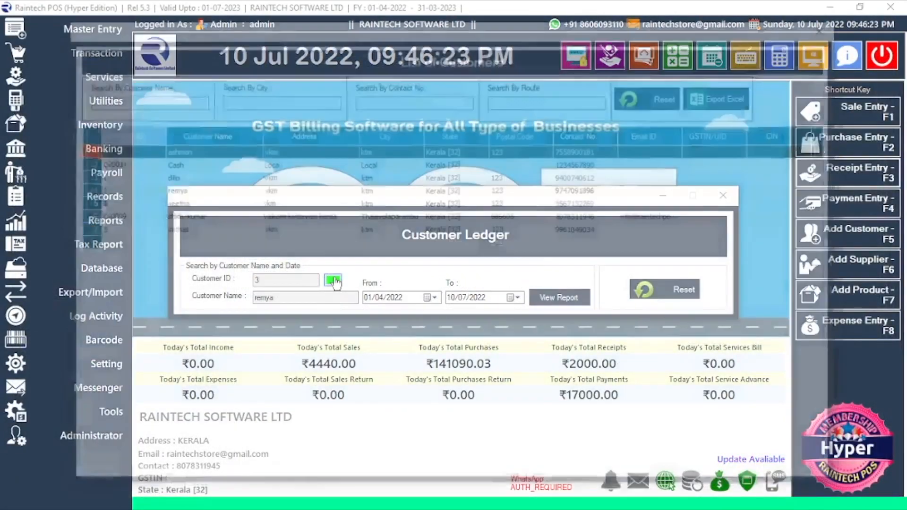
pyautogui.doubleClick(178, 175)
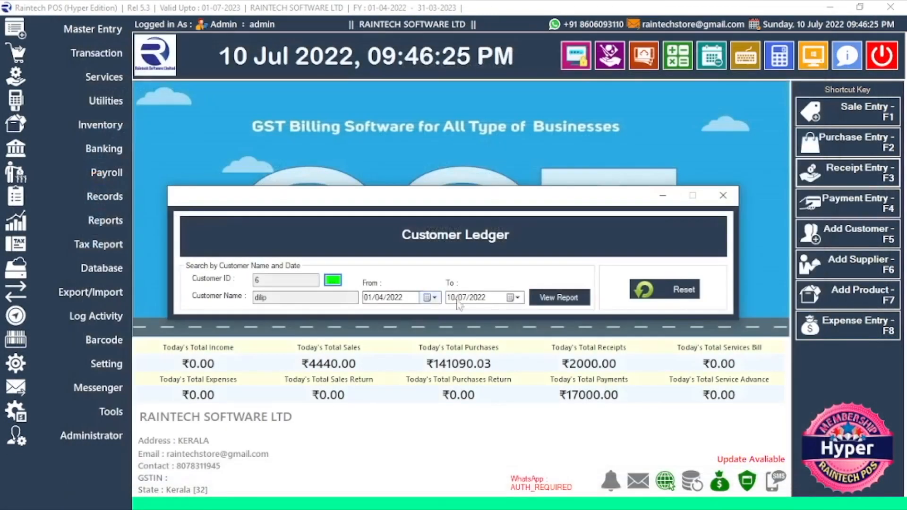
pyautogui.click(559, 297)
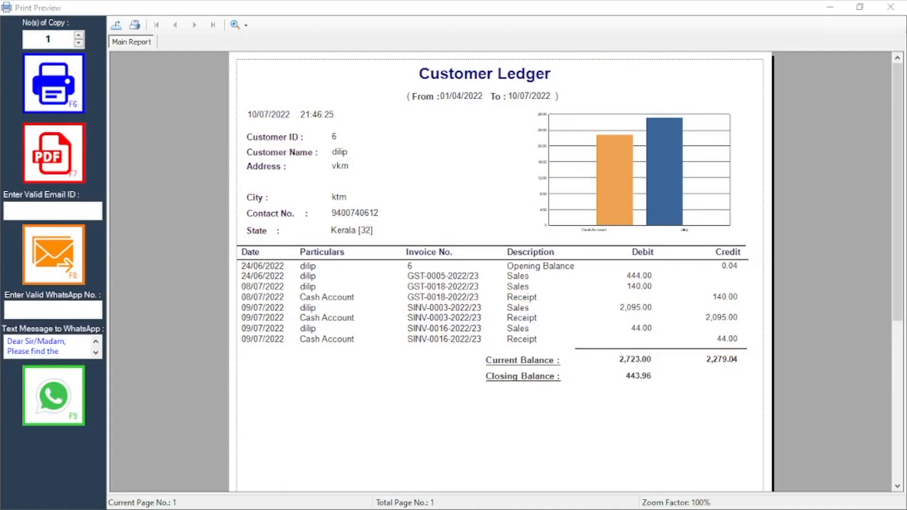